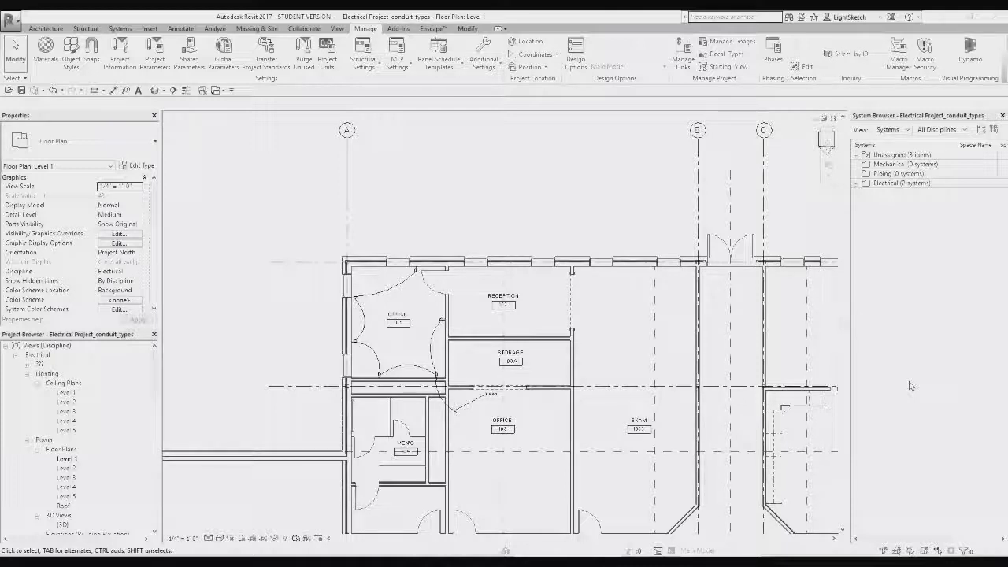
Examine the wire runs connecting the receptacles around Office 101.
scroll(469, 344, "up", 3)
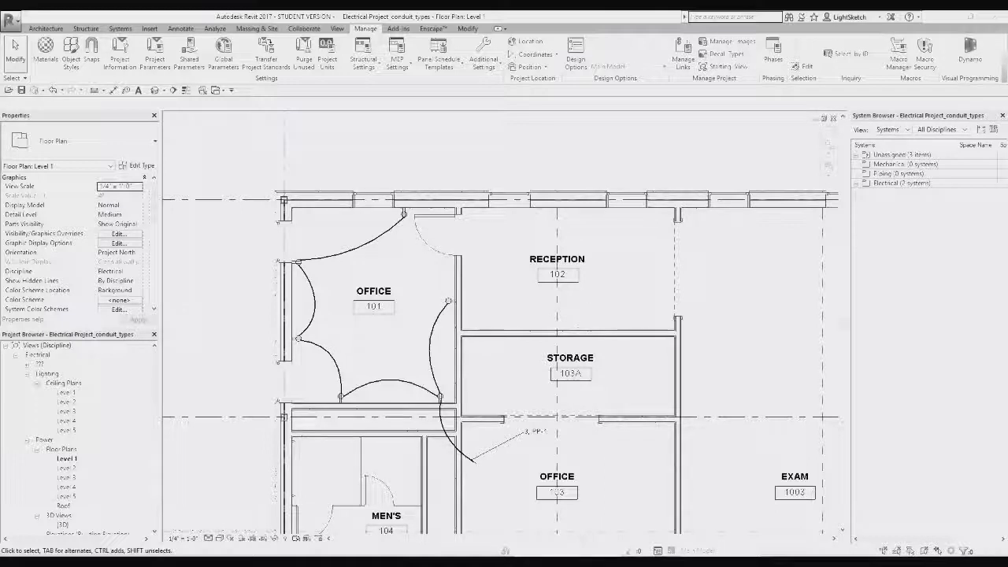
scroll(323, 361, "up", 3)
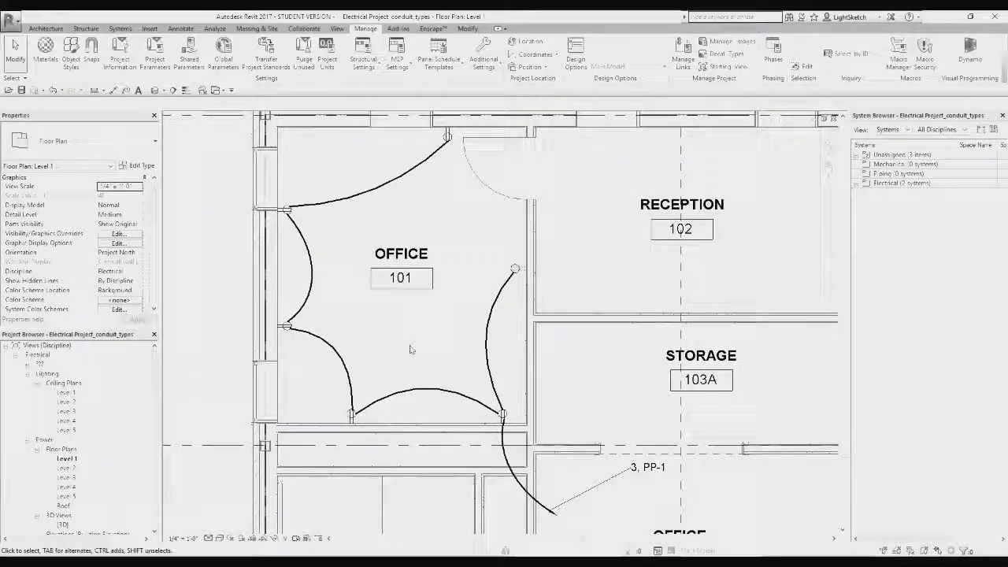
scroll(410, 350, "down", 3)
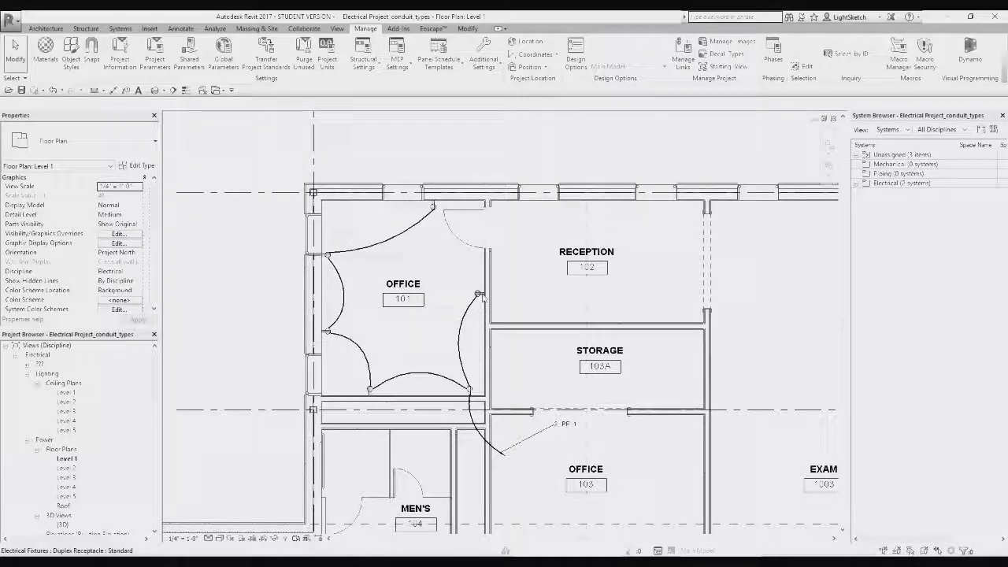
key("Tab")
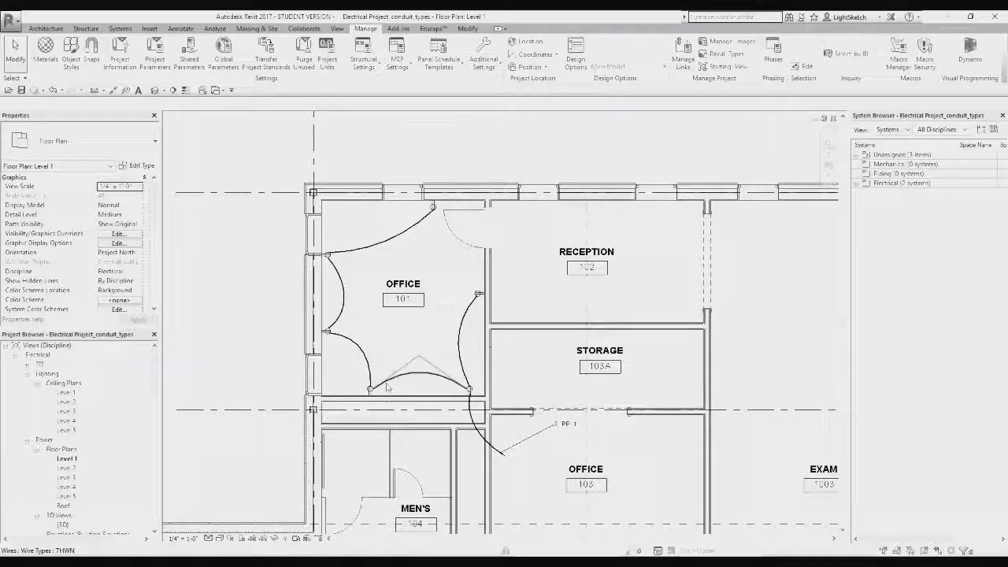
scroll(389, 347, "up", 1)
middle_click_drag(389, 348, 367, 321)
scroll(367, 321, "up", 1)
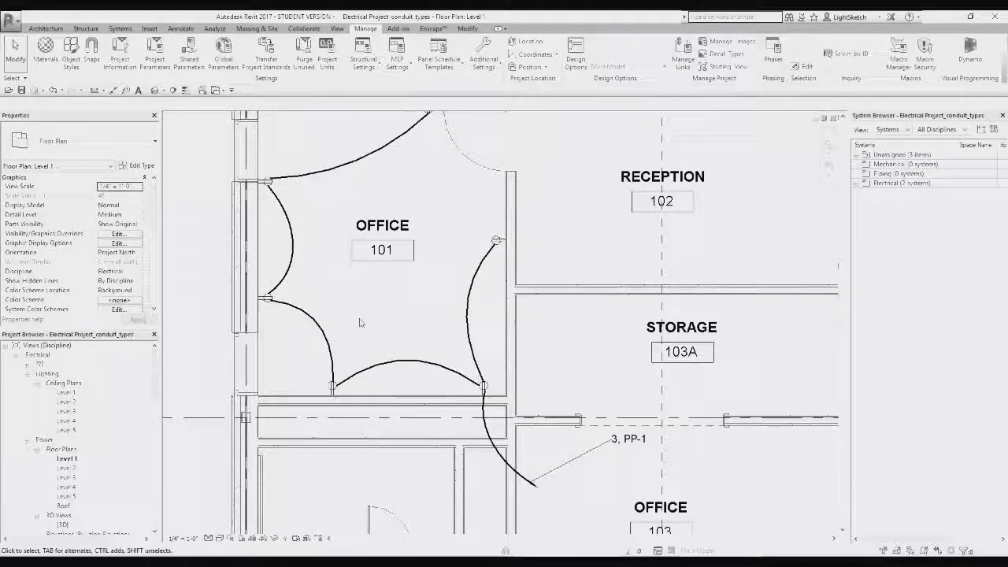
Change the wire between the lower west wall receptacle and the first south wall receptacle in Office 101 to type CAT5.
left_click(315, 324)
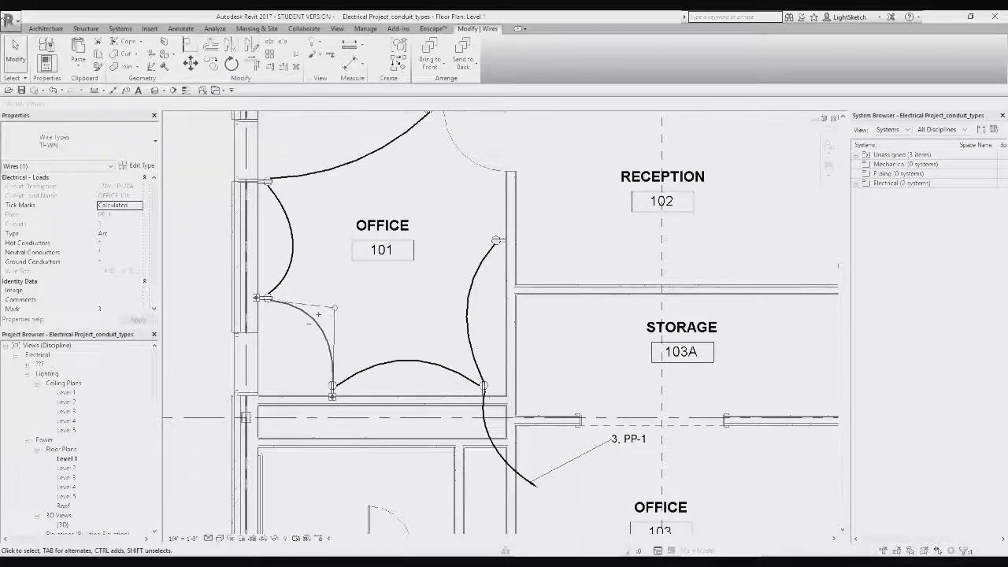
left_click(138, 165)
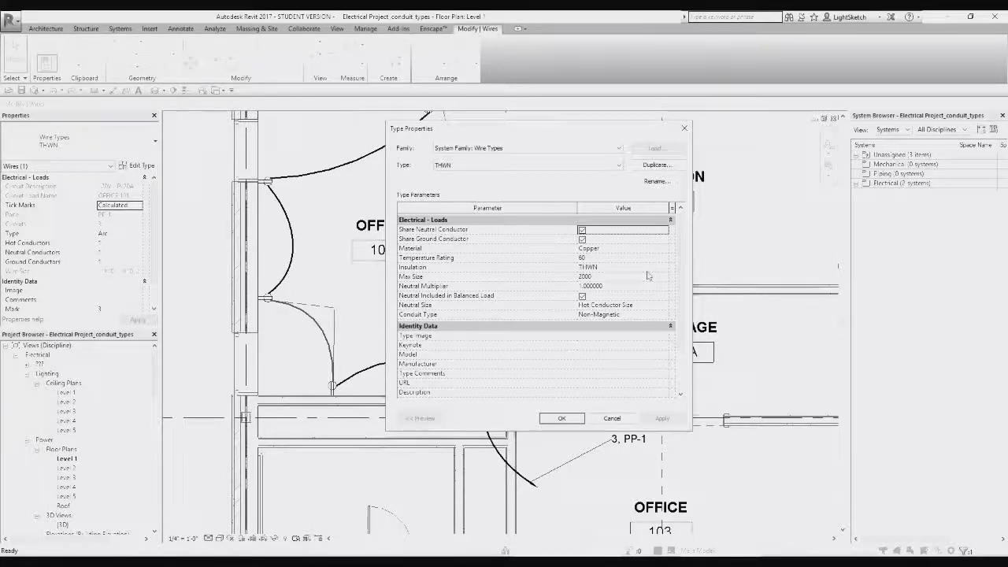
left_click(665, 166)
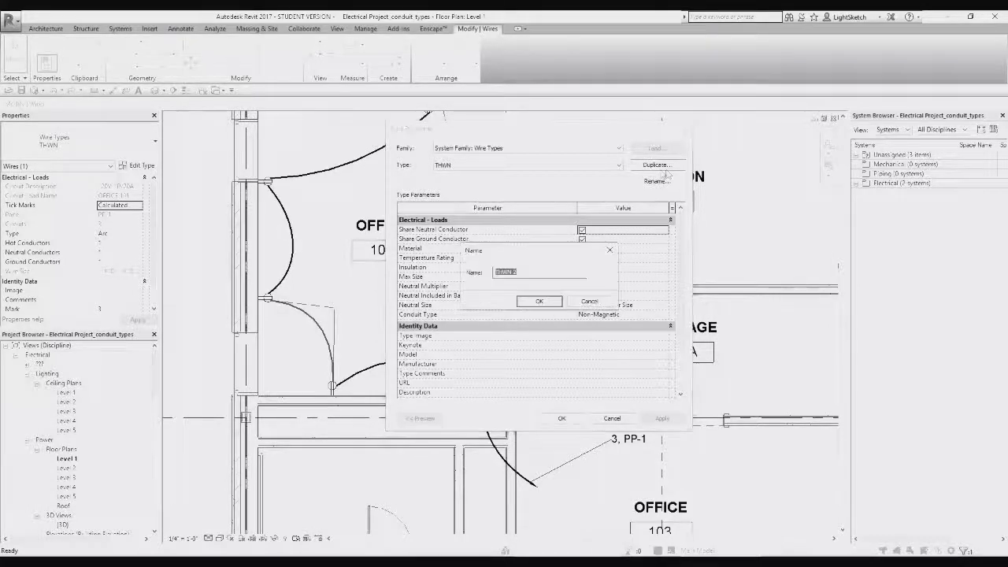
left_click(551, 299)
left_click(440, 165)
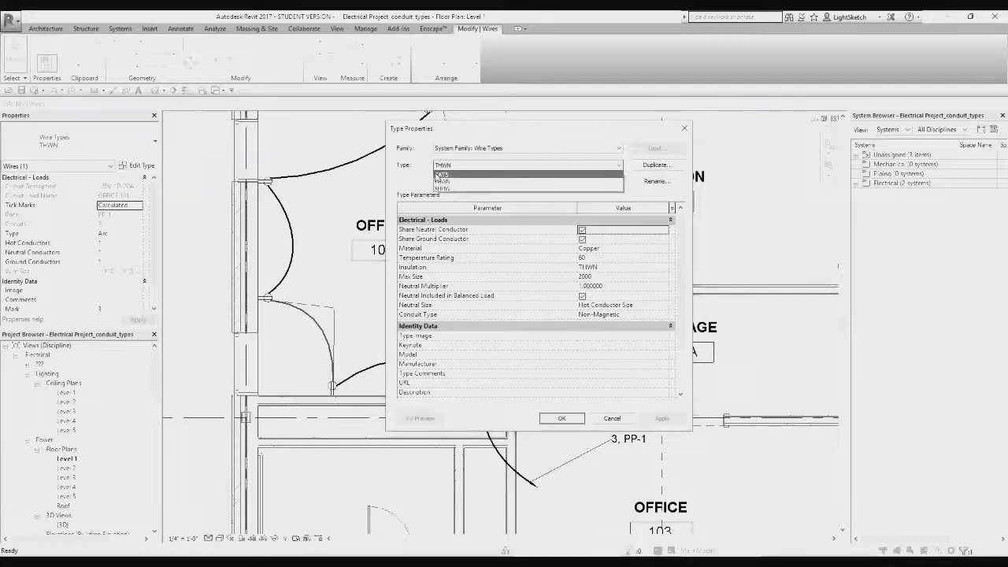
left_click(439, 174)
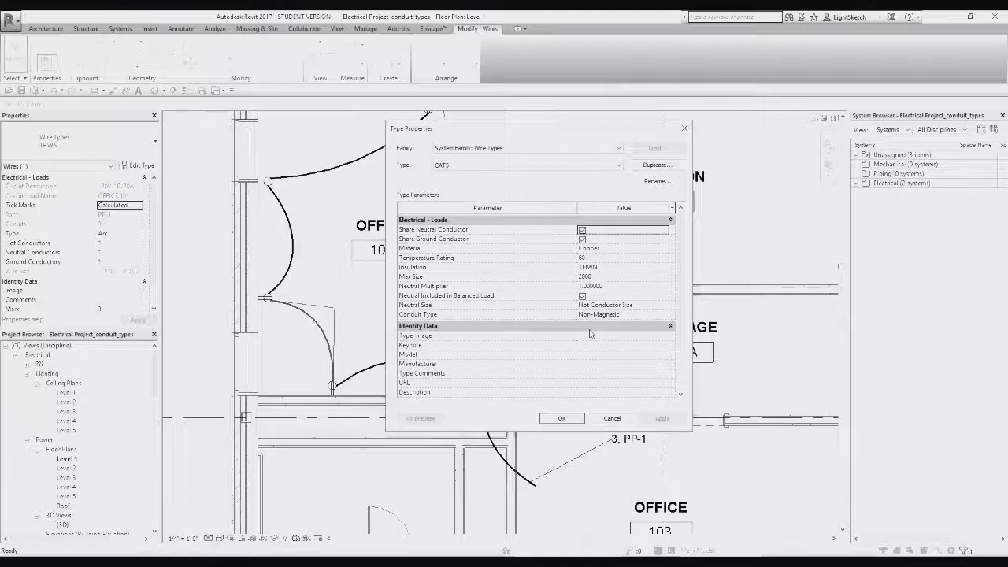
left_click(559, 418)
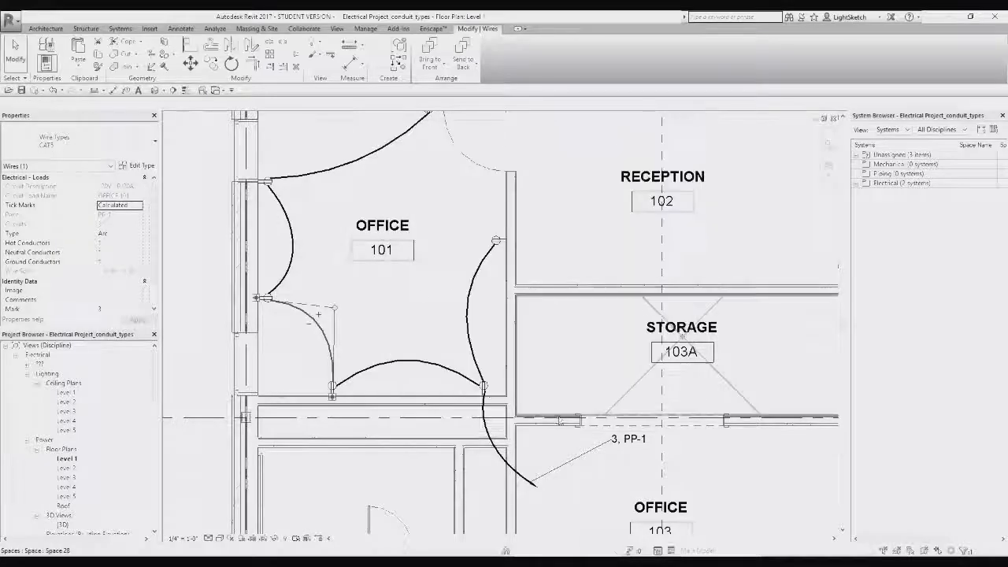
Change the south, east and north wires in Office 101 together to wire type CAT5.
scroll(323, 353, "down", 1)
middle_click_drag(323, 354, 395, 357)
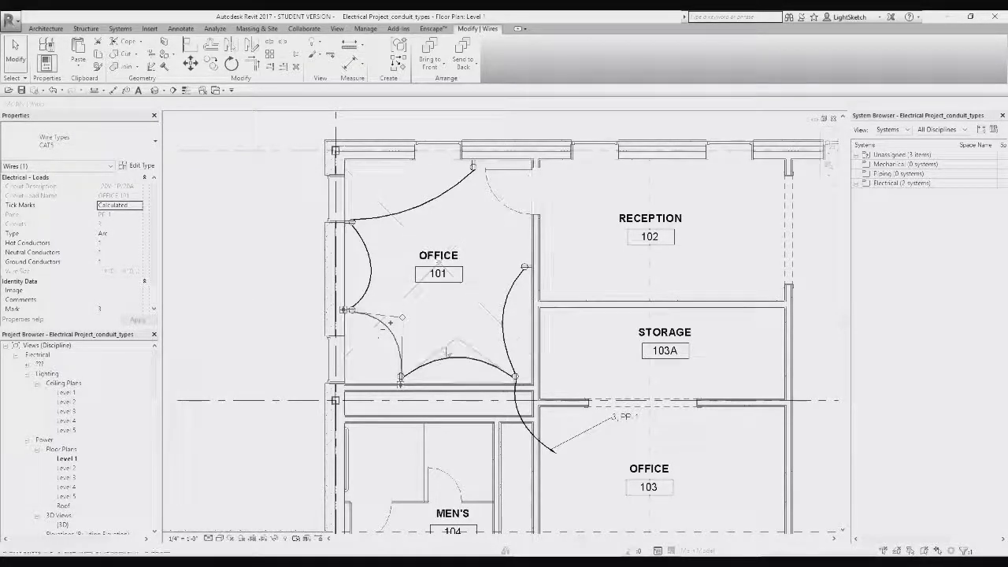
left_click(444, 358)
left_click(419, 318)
middle_click_drag(468, 320, 406, 294)
scroll(406, 295, "down", 1)
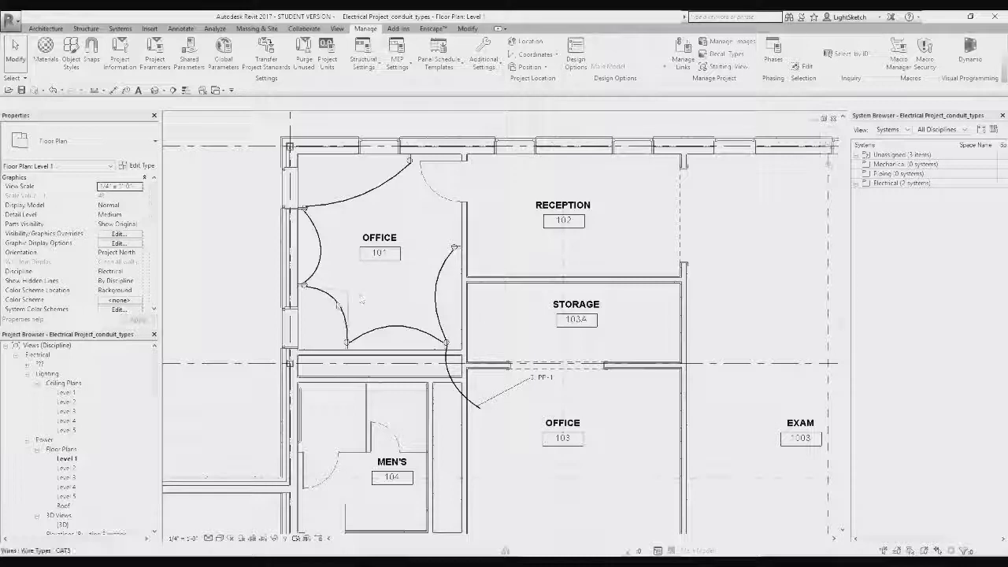
left_click(386, 337)
left_click(386, 333)
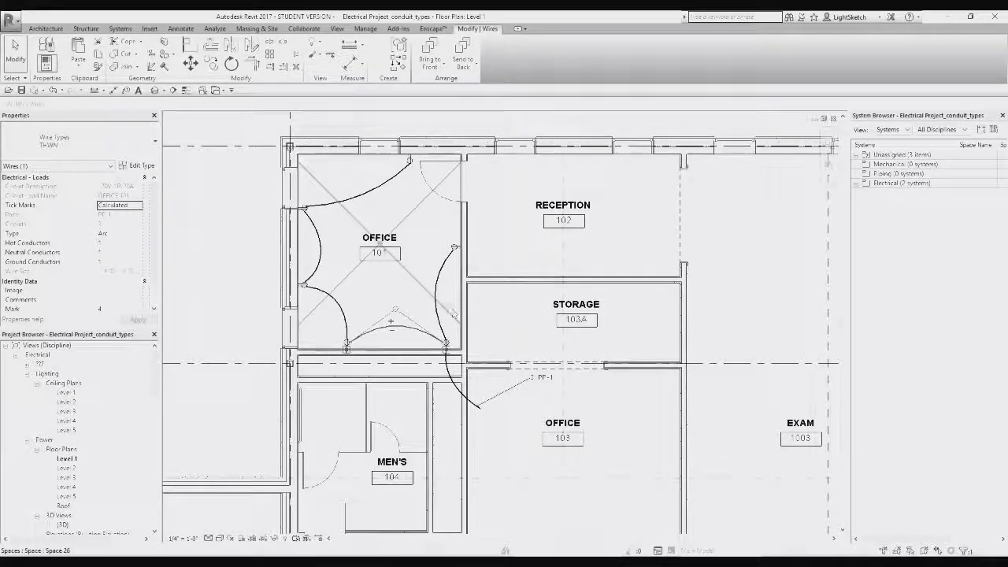
left_click(438, 293, "ctrl")
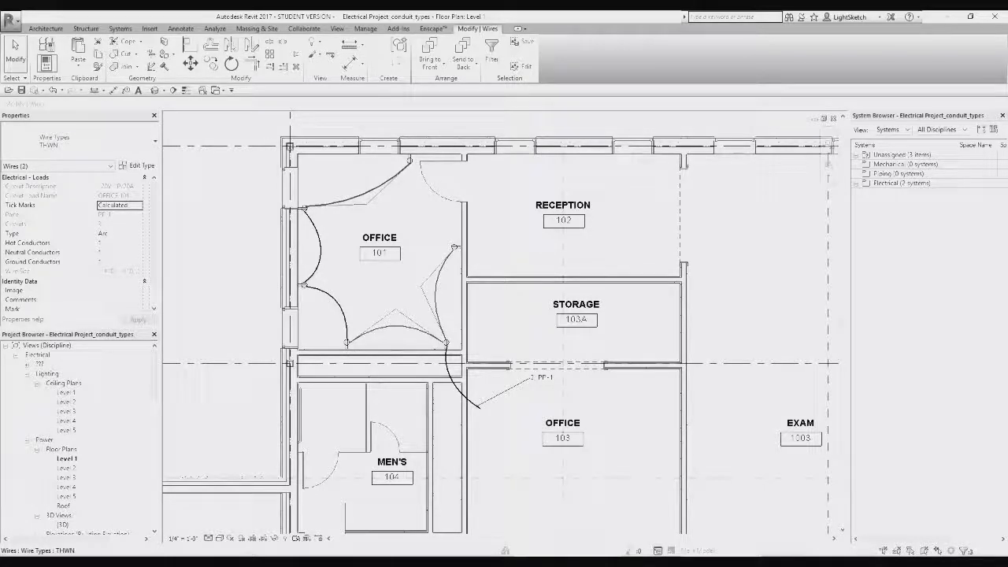
left_click(383, 179, "ctrl")
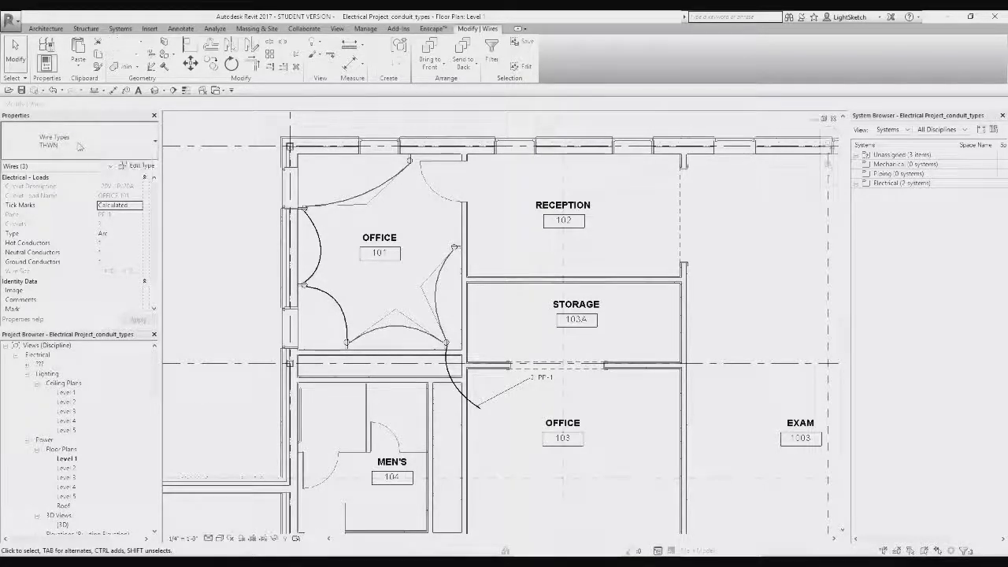
left_click(152, 142)
left_click(377, 265)
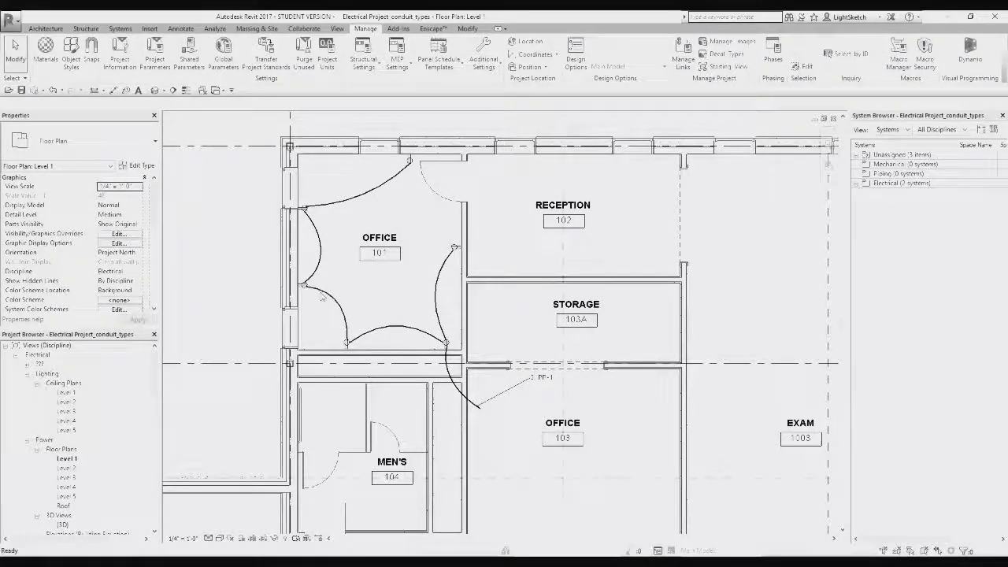
Use Match Type to apply the CAT5 wire type to the wire along the west wall of Office 101.
key("m")
key("a")
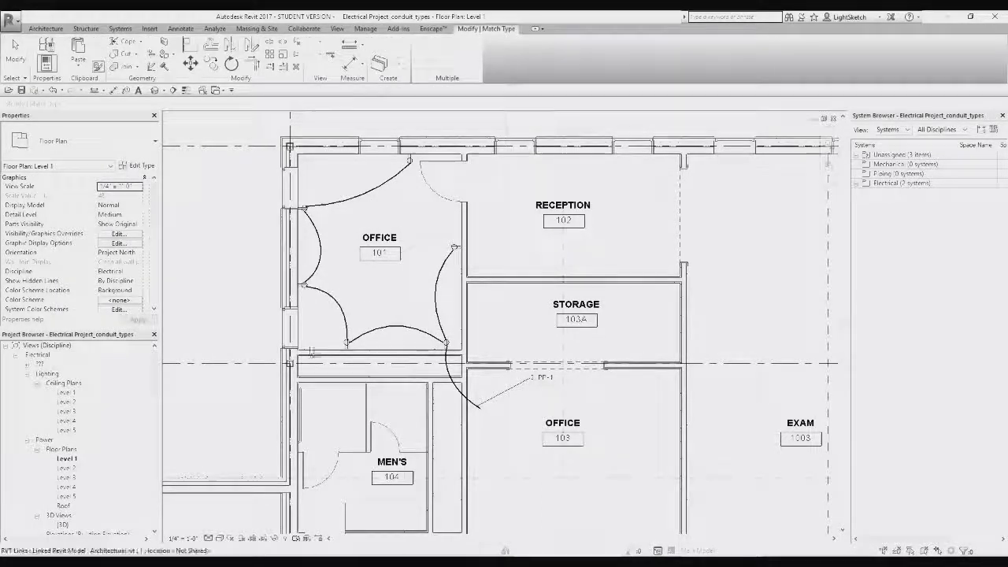
left_click(342, 314)
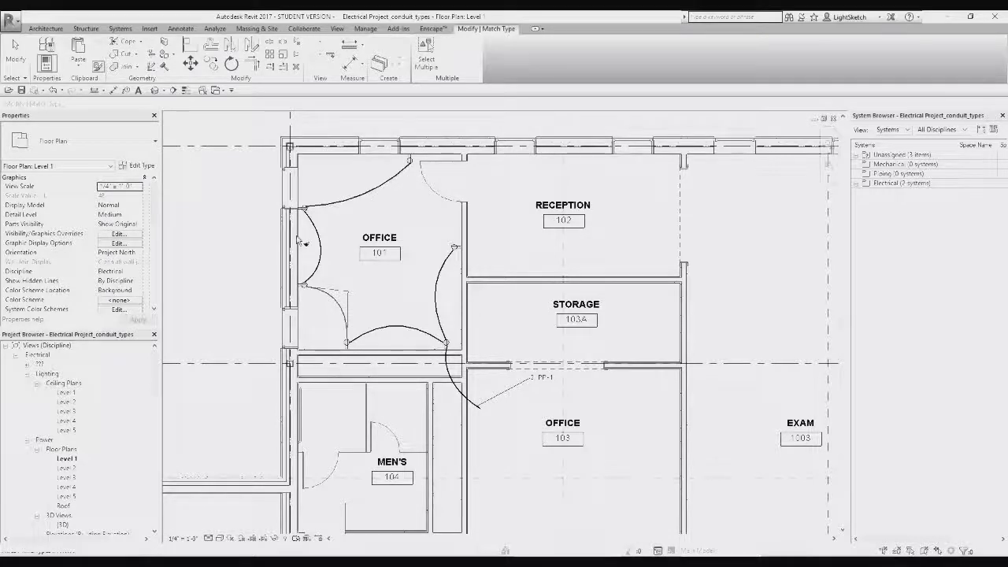
key("Escape")
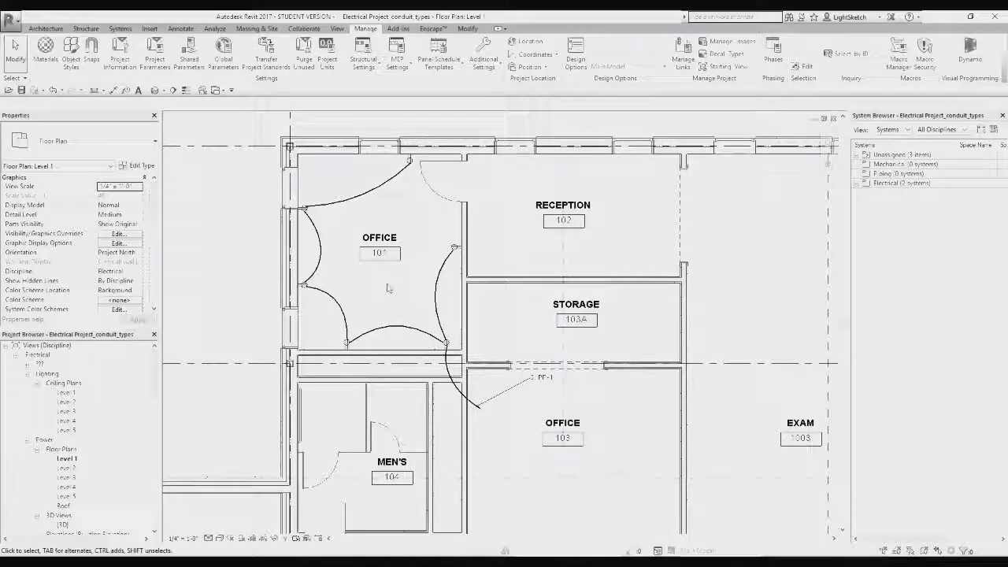
Preview category tags on the CAT5 wires in Office 101 without placing any.
key("t")
key("g")
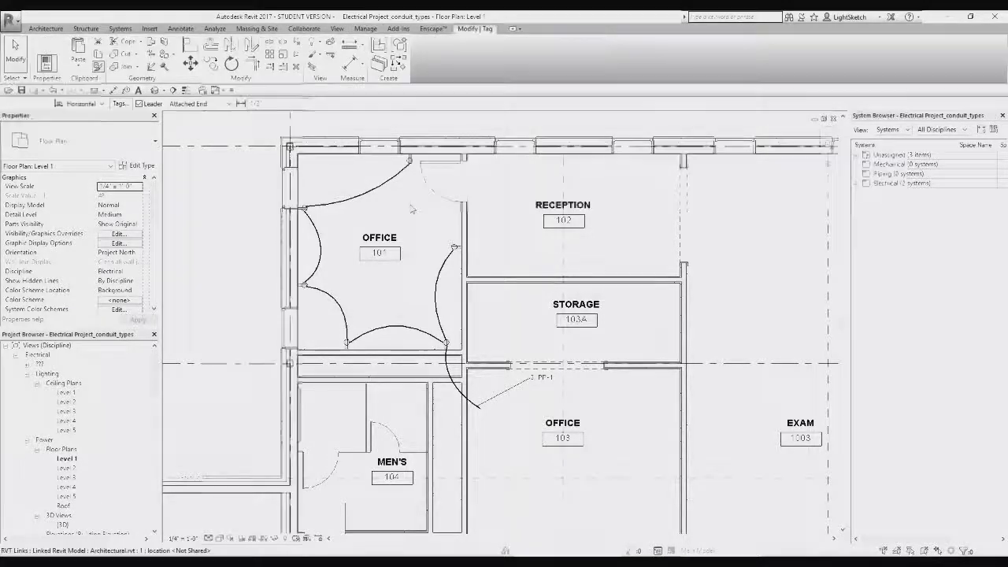
scroll(386, 326, "up", 2)
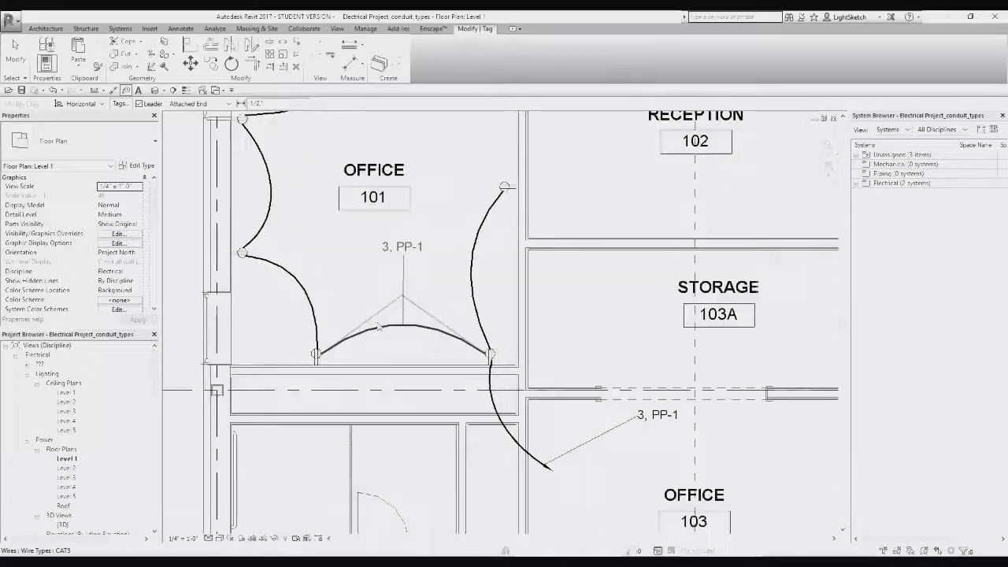
scroll(308, 307, "up", 2)
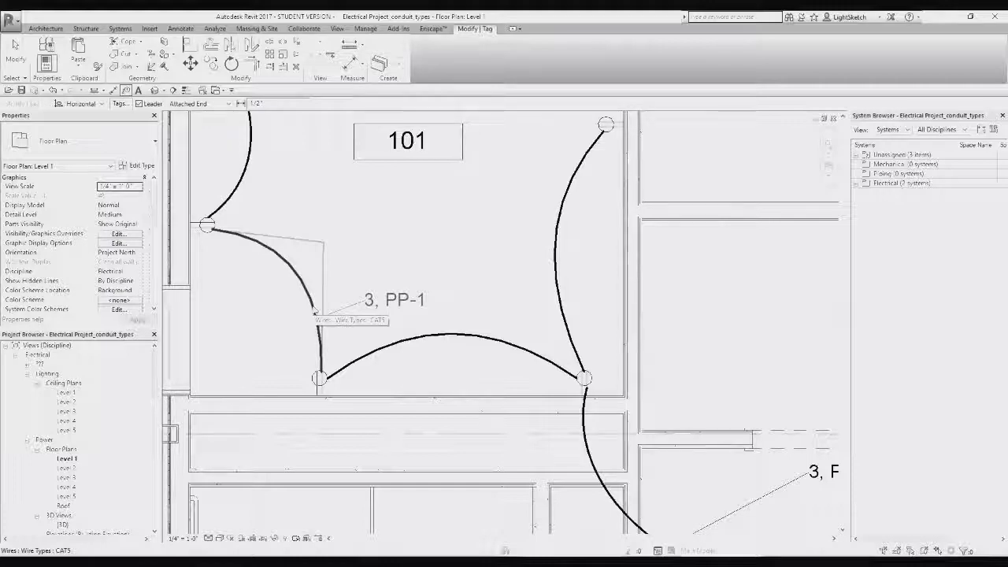
key("Escape")
scroll(318, 315, "down", 2)
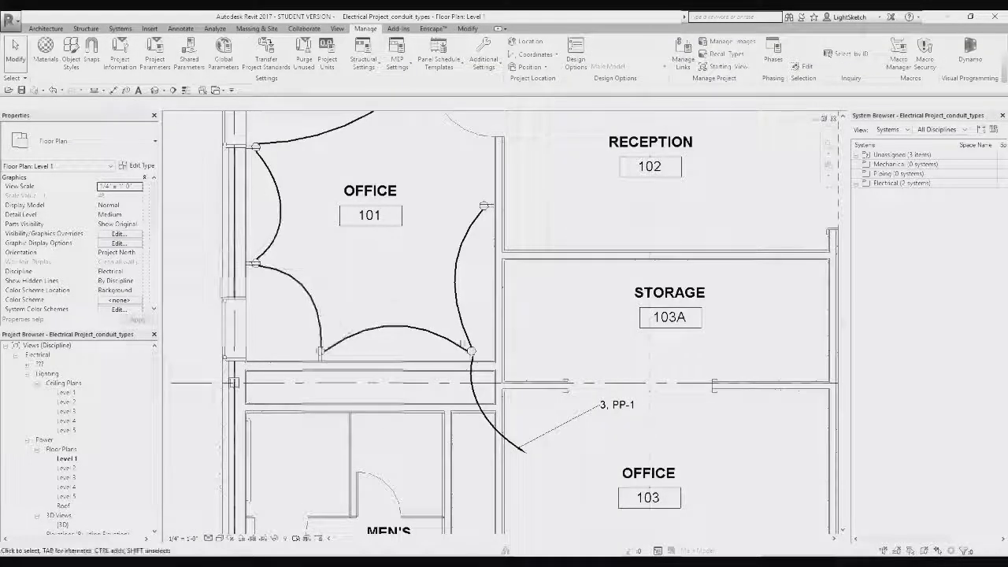
scroll(452, 284, "down", 1)
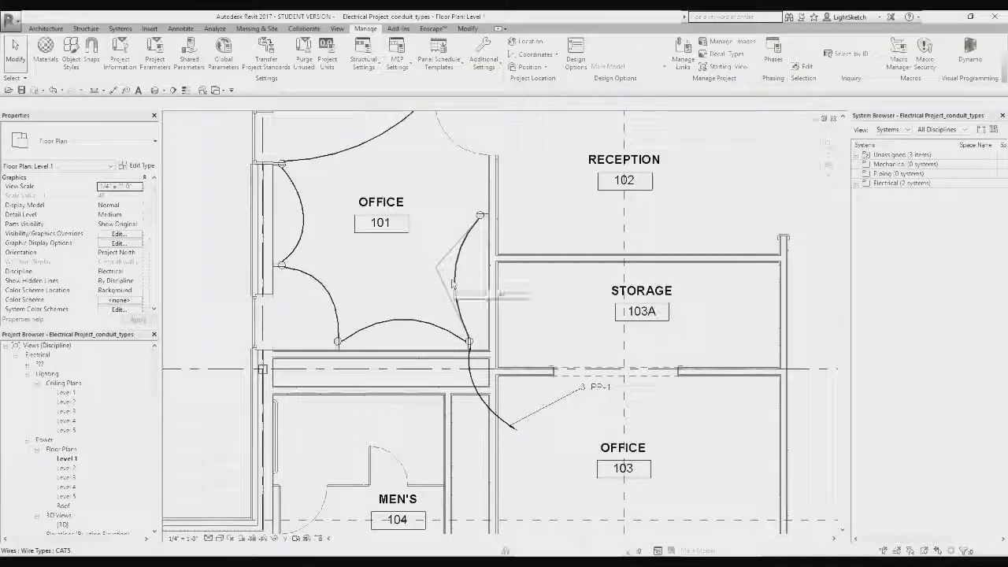
scroll(453, 284, "down", 2)
scroll(444, 294, "up", 1)
middle_click_drag(443, 296, 415, 341)
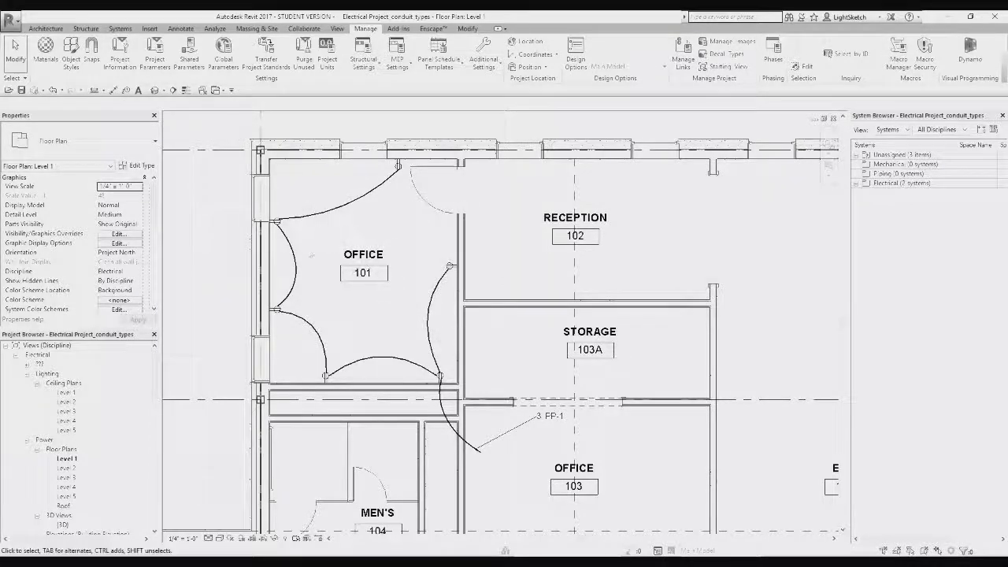
Check the Level 1 floor plan's visibility/graphic overrides and the view templates available for it.
key("v")
key("g")
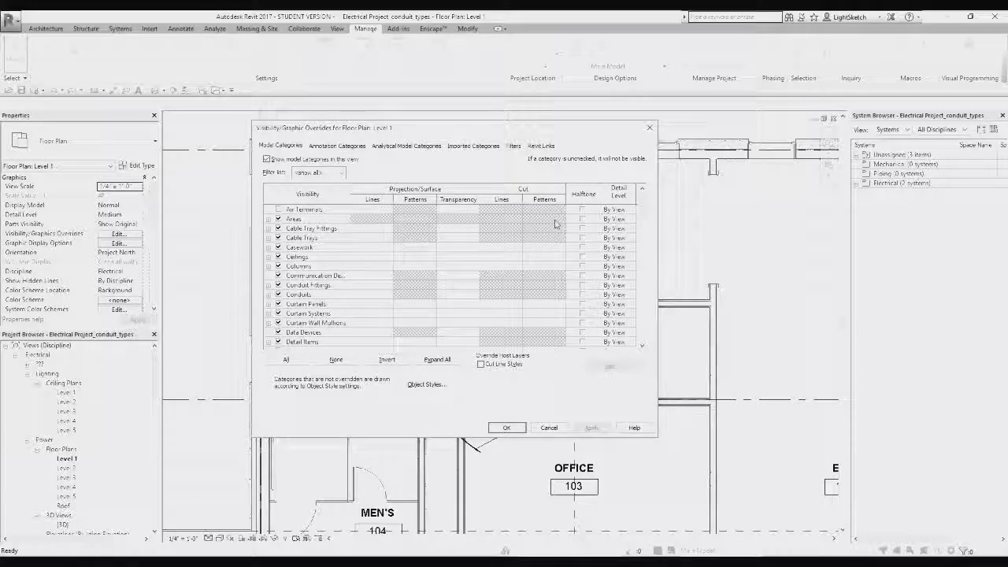
key("Escape")
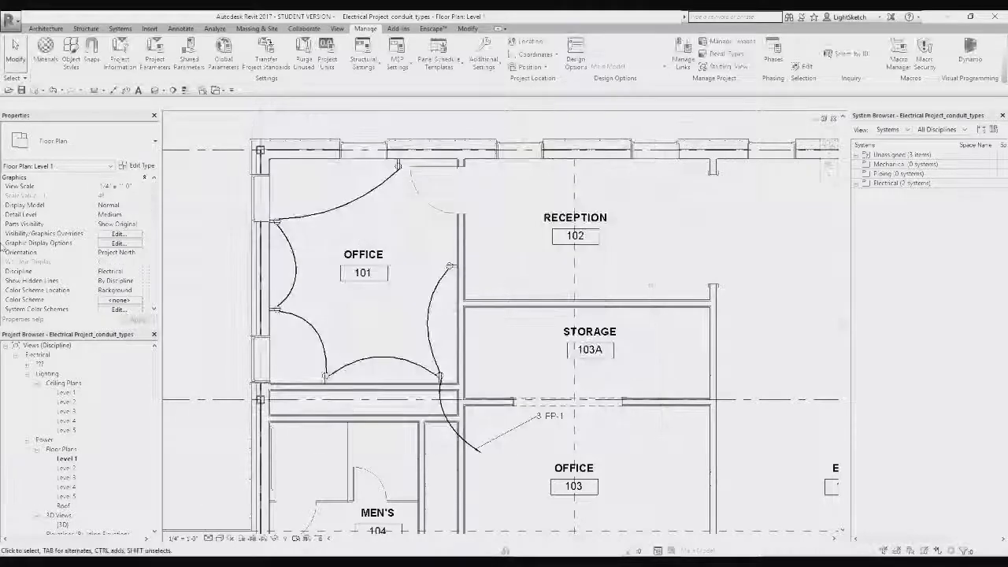
scroll(47, 312, "down", 3)
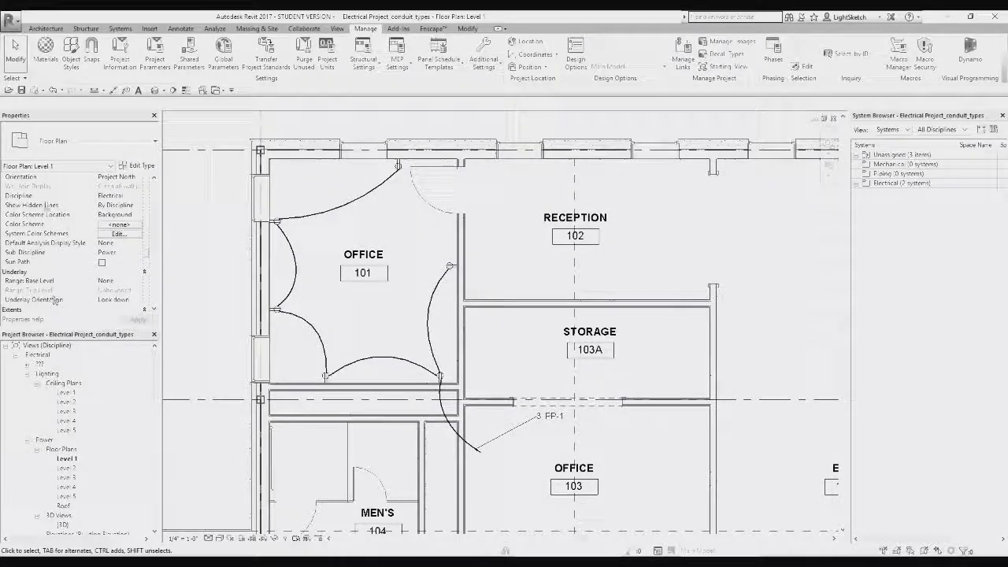
scroll(47, 220, "down", 5)
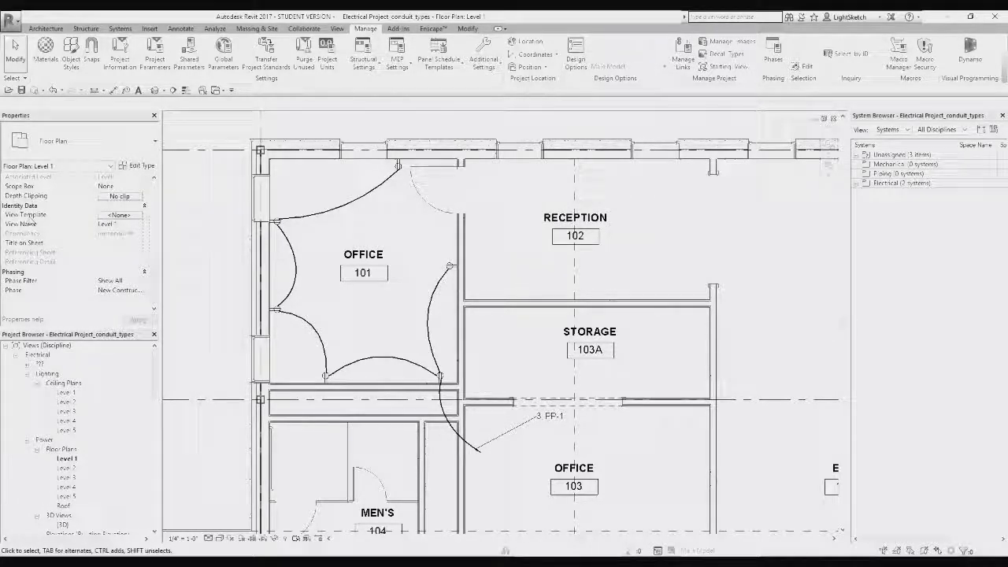
left_click(124, 216)
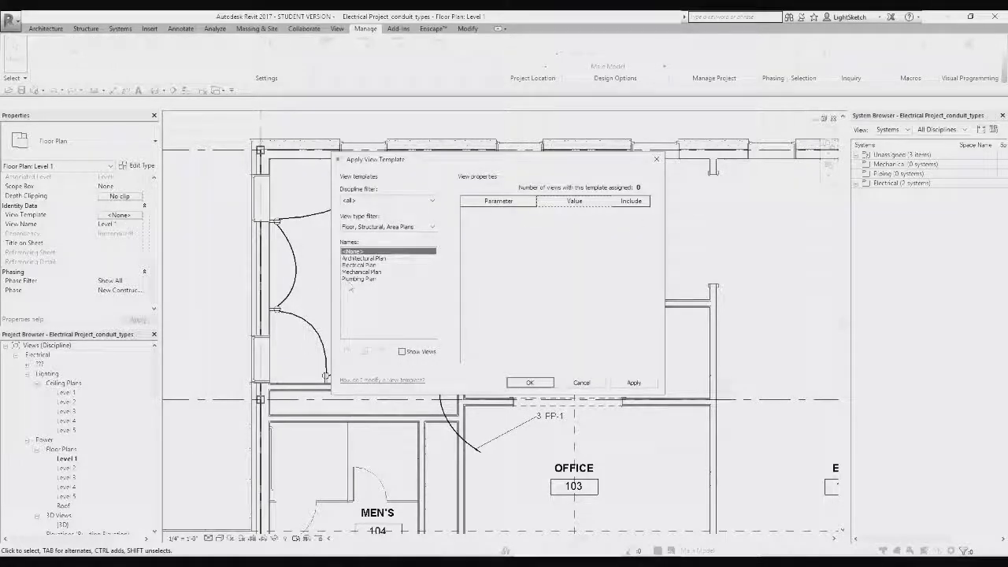
key("Escape")
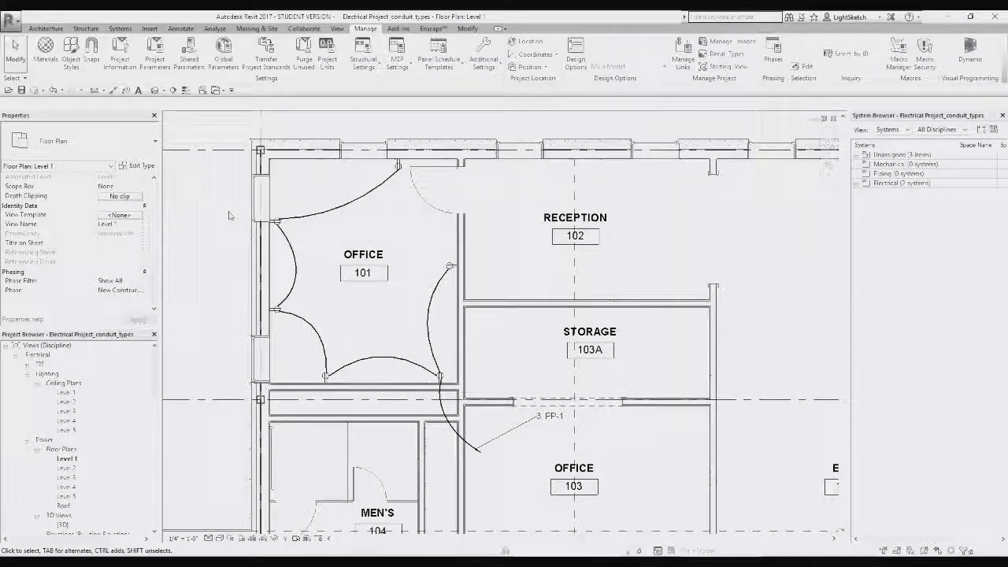
Create a new rule-based view filter named "Wires - Low Volt" from the Level 1 floor plan's visibility/graphic overrides.
key("v")
key("g")
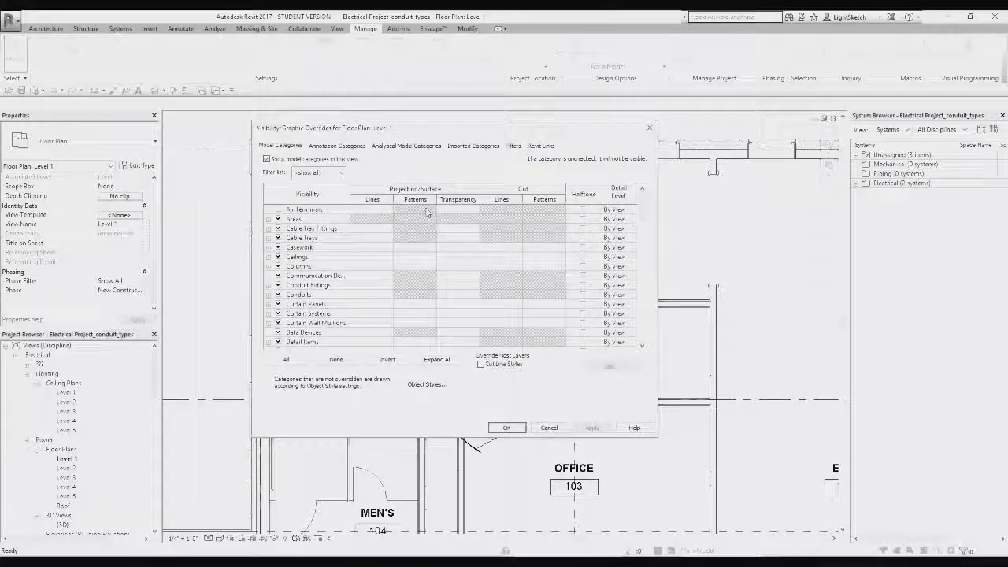
left_click(513, 147)
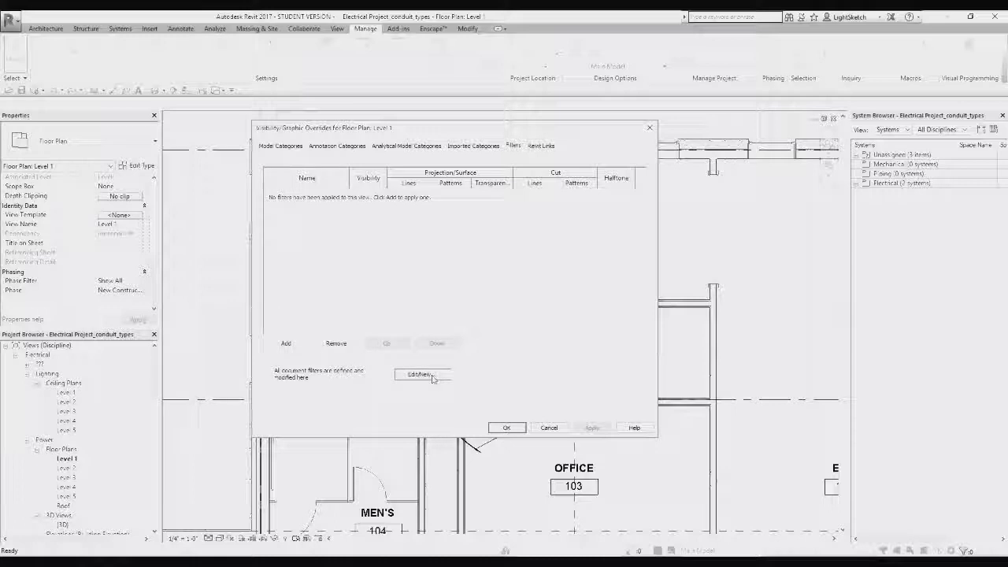
left_click(298, 346)
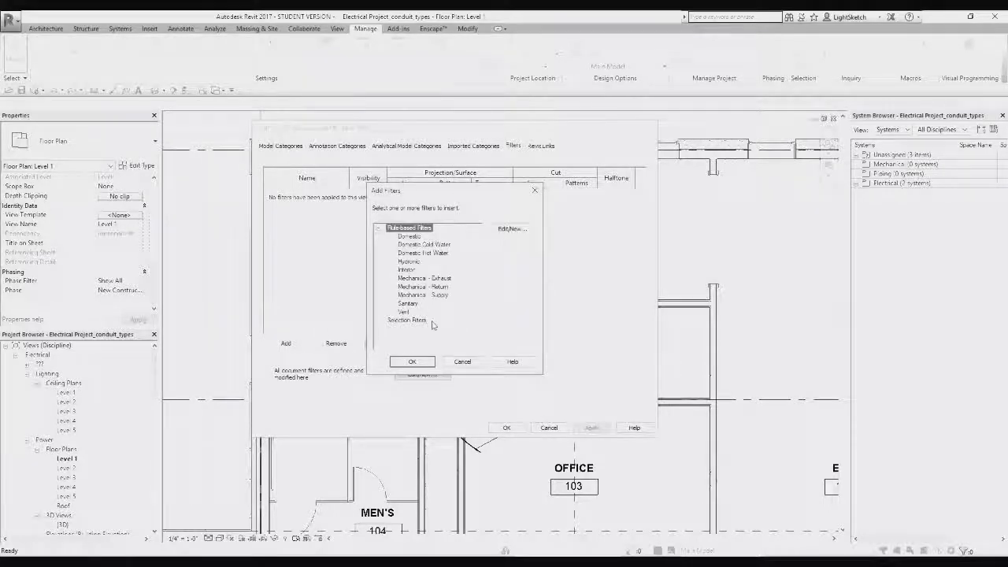
left_click(510, 229)
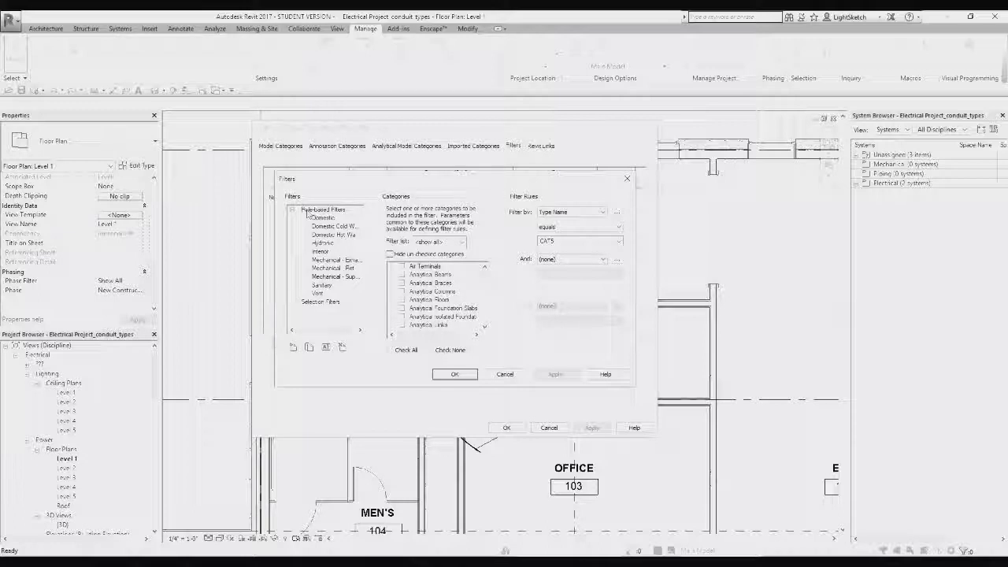
left_click(290, 348)
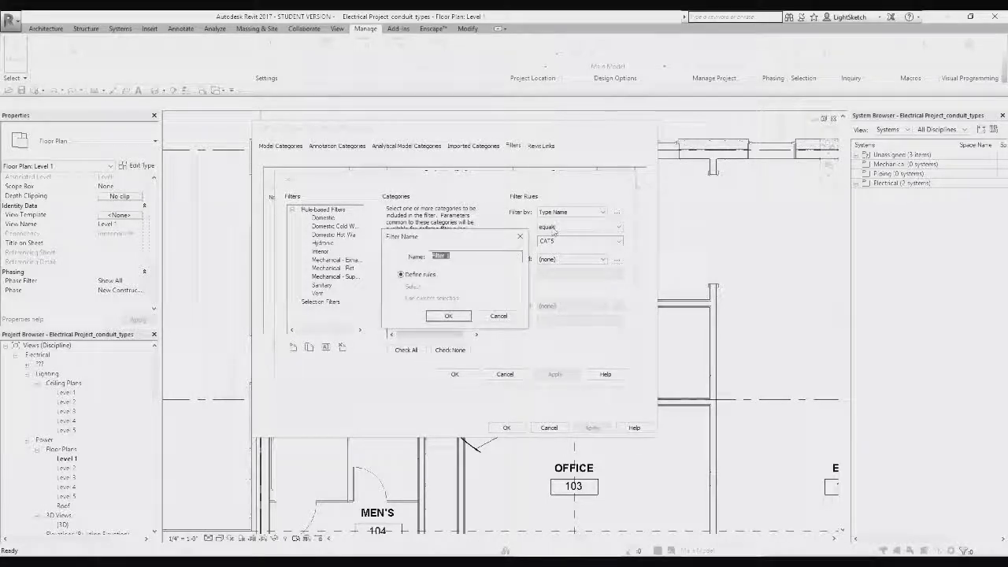
type("di")
type("es")
type(" - Low Volt")
left_click(437, 317)
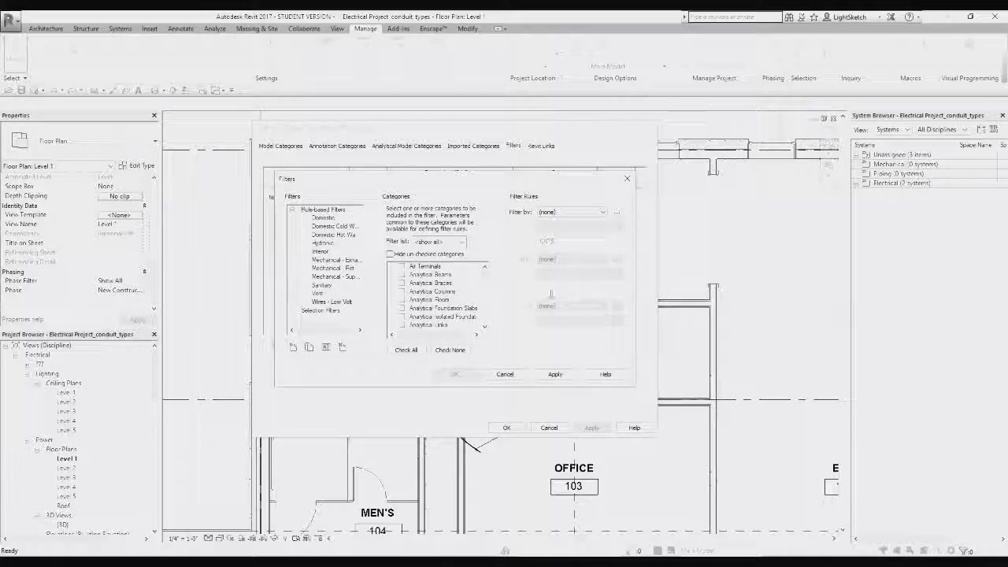
Include only the Wires category in the Wires - Low Volt filter and hide the unchecked categories.
scroll(430, 315, "down", 6)
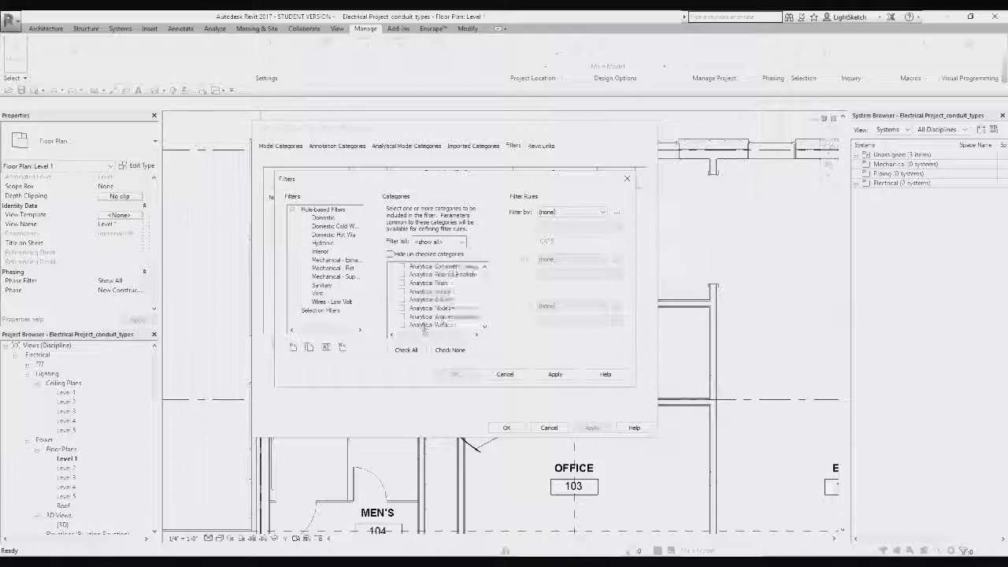
scroll(429, 319, "down", 10)
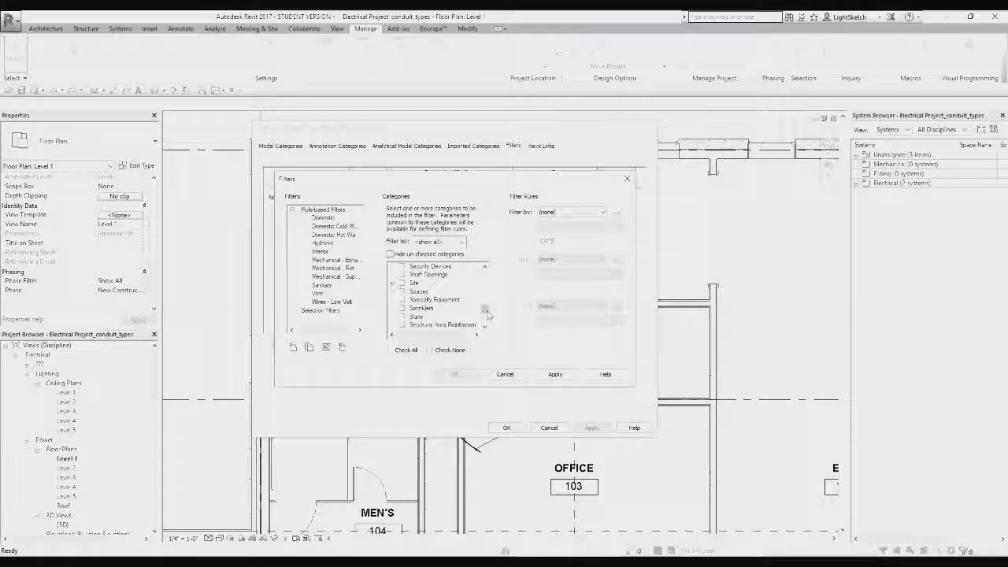
left_click_drag(487, 315, 486, 323)
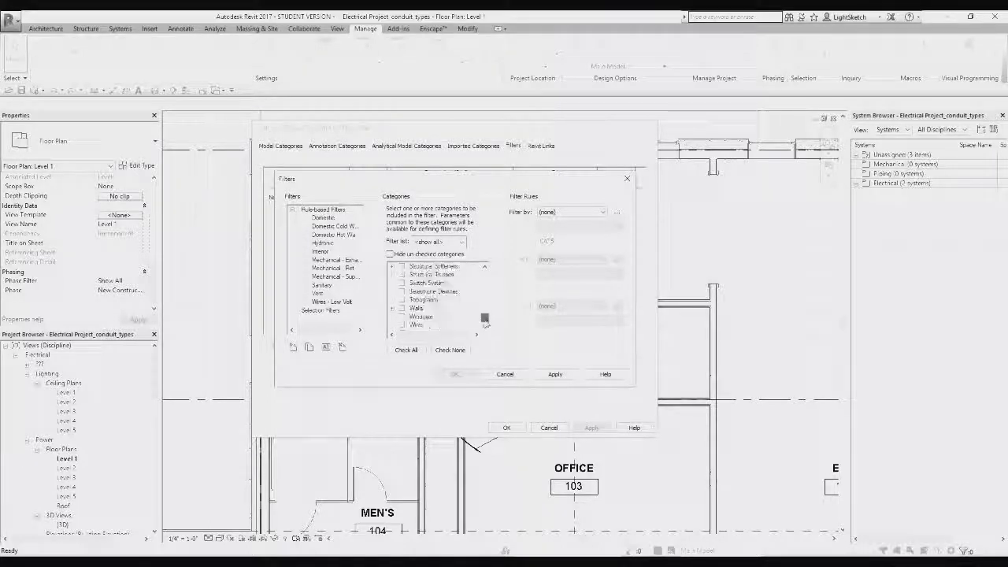
left_click(402, 325)
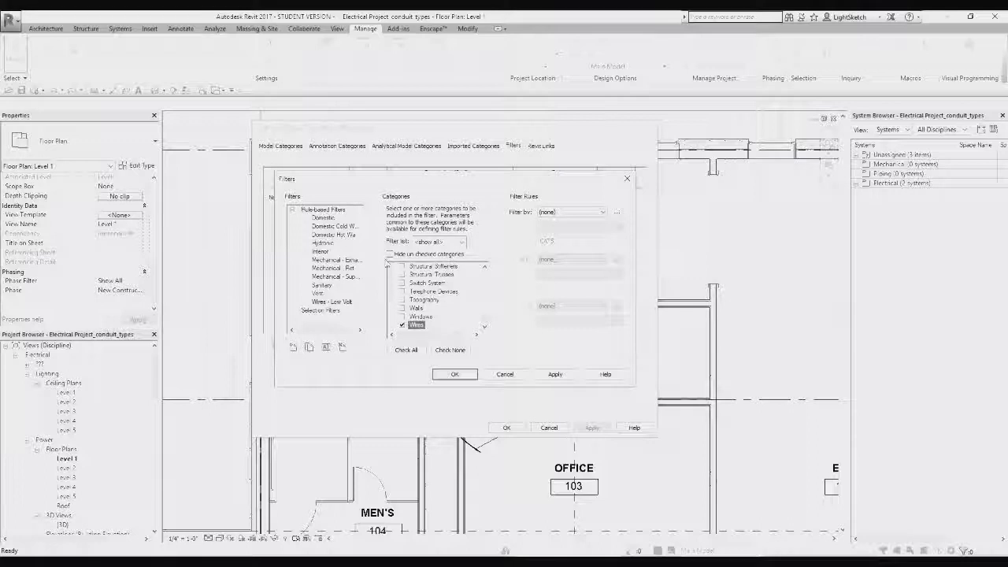
left_click(389, 254)
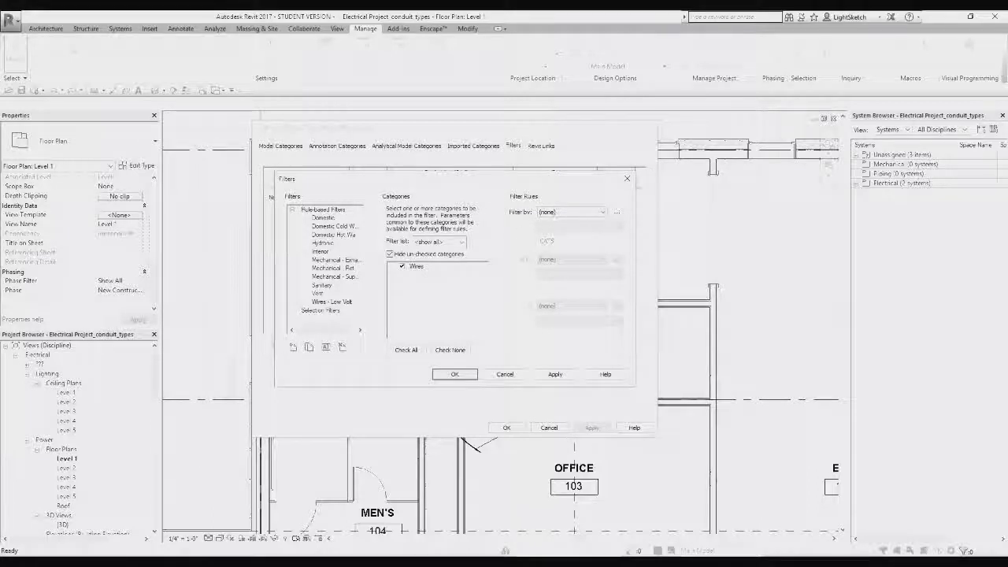
Set the filter's first rule to Family Name equals Wire Types.
left_click(551, 212)
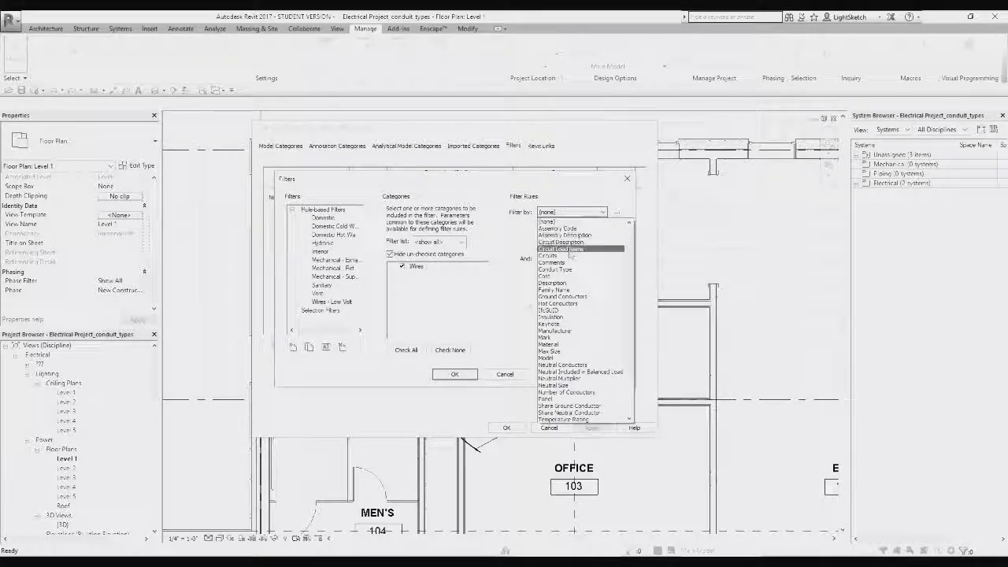
left_click(575, 289)
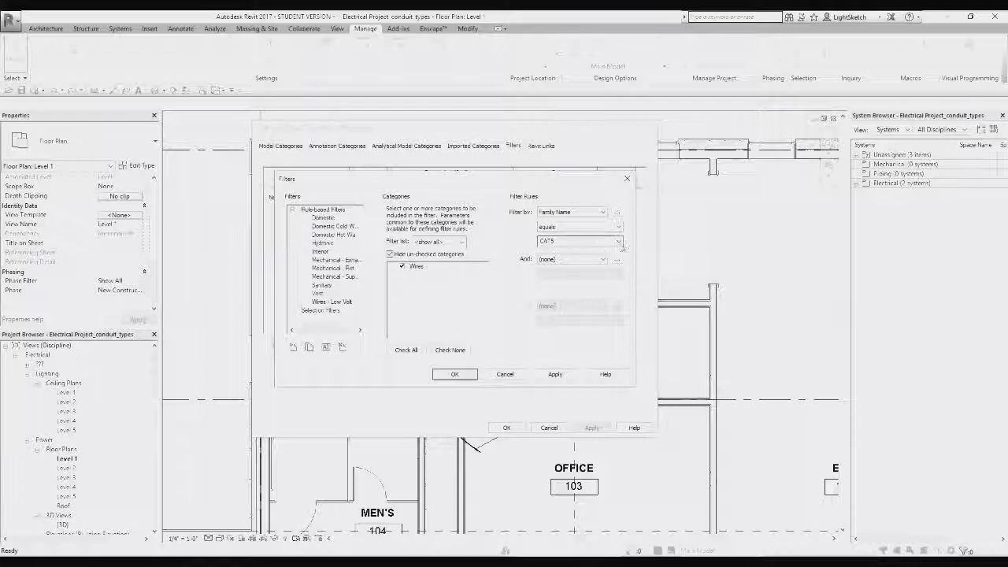
left_click(619, 241)
left_click(578, 253)
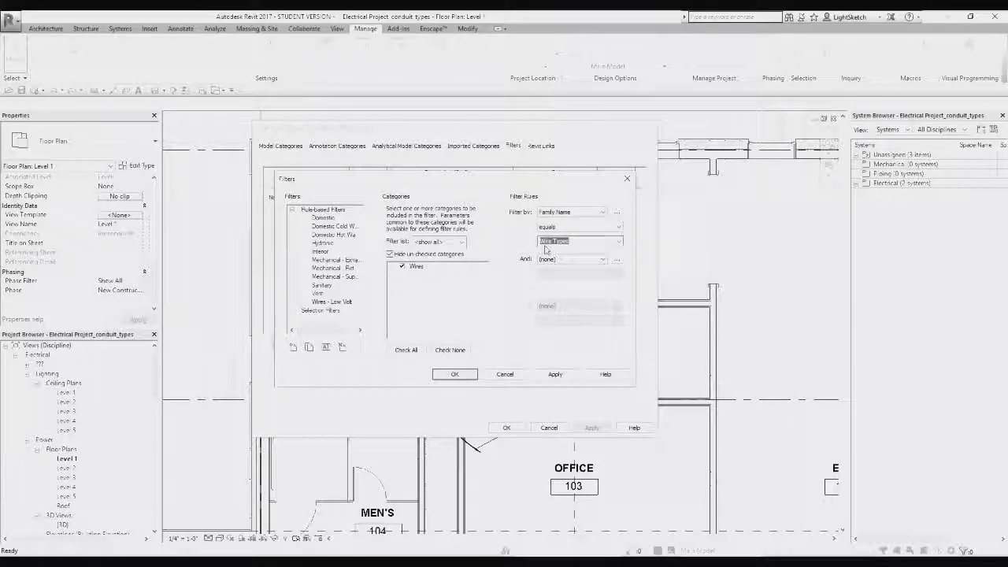
Add a second filter rule, Type Name equals CAT5, and save the filter definition.
left_click(599, 260)
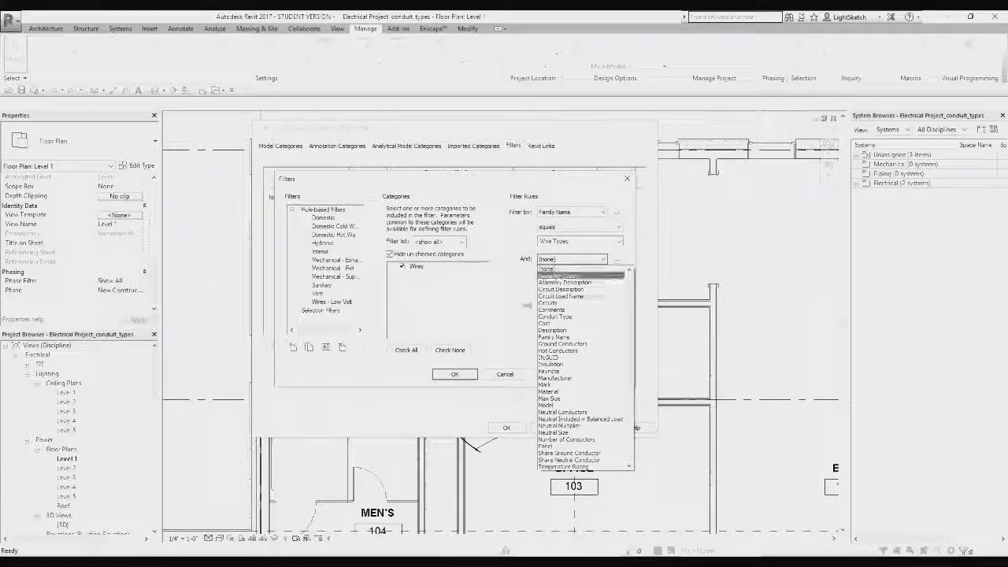
scroll(587, 386, "down", 3)
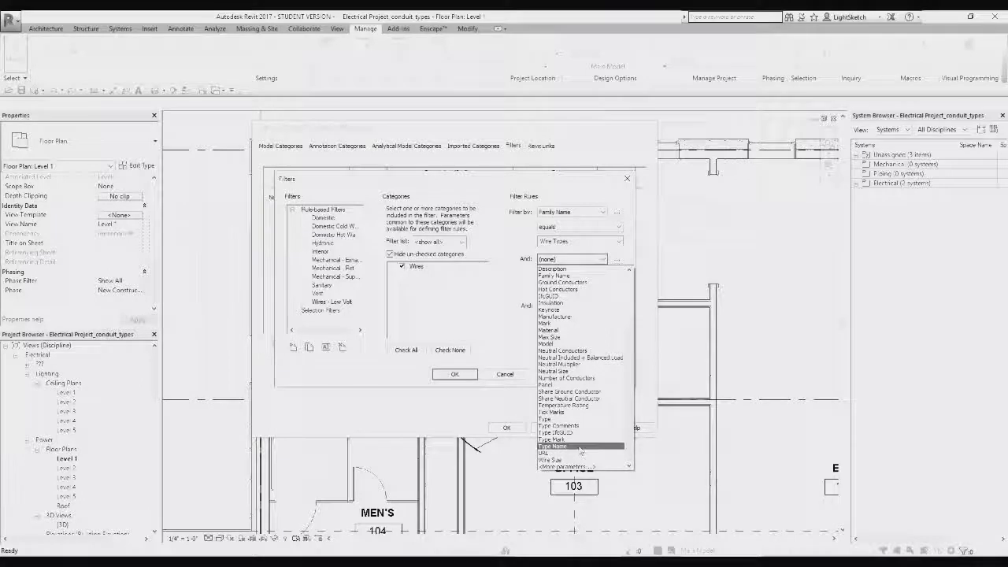
left_click(580, 446)
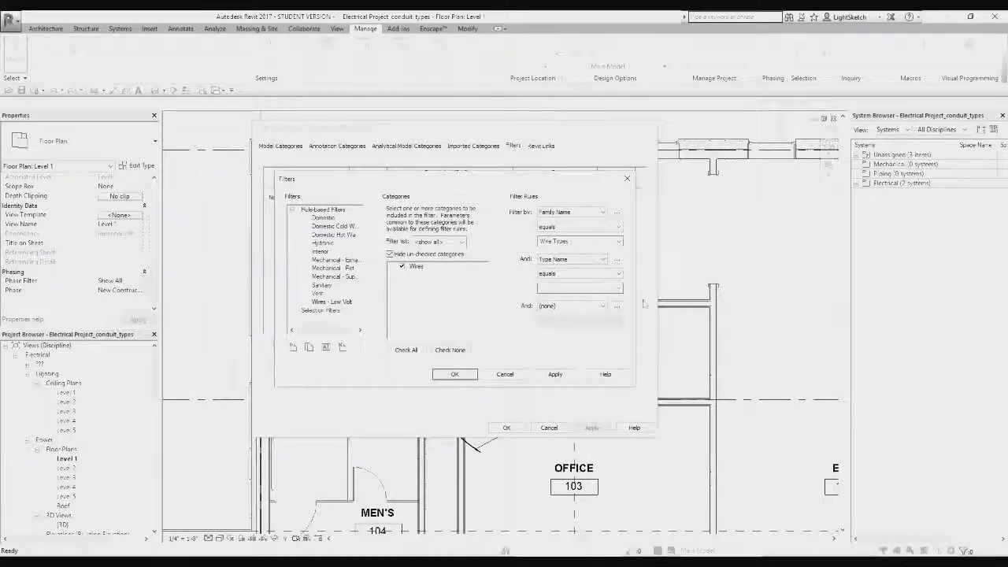
left_click(619, 289)
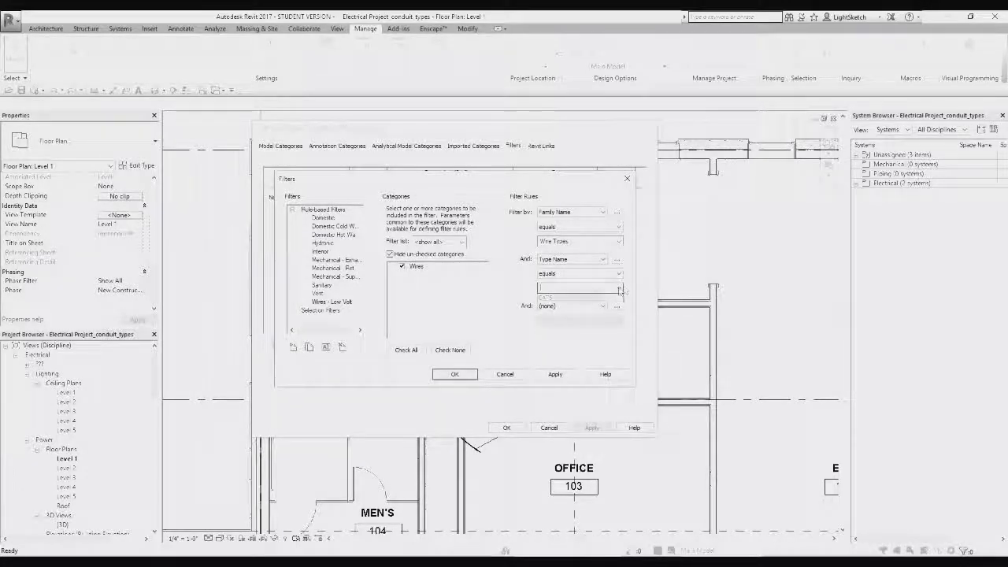
left_click(573, 300)
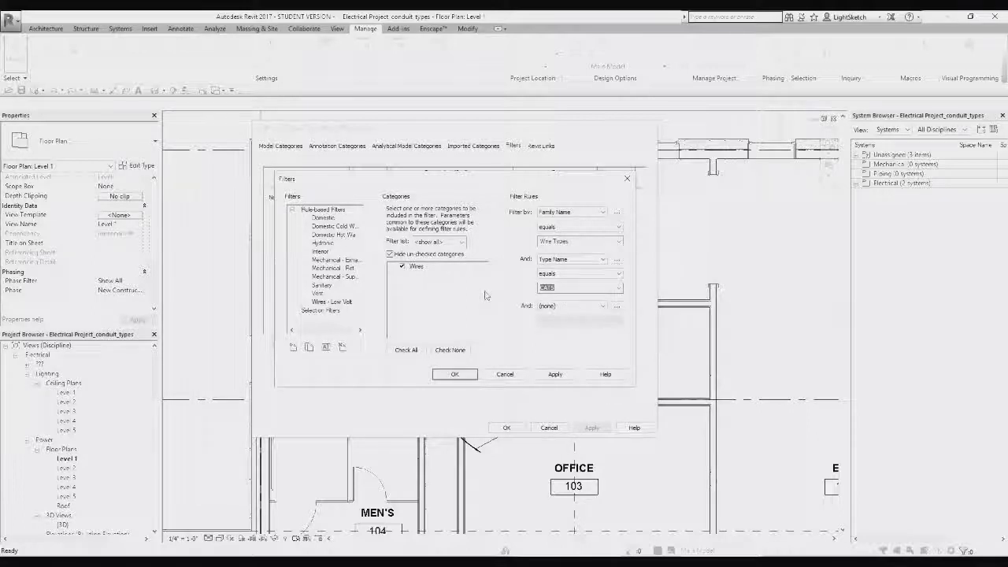
left_click(554, 374)
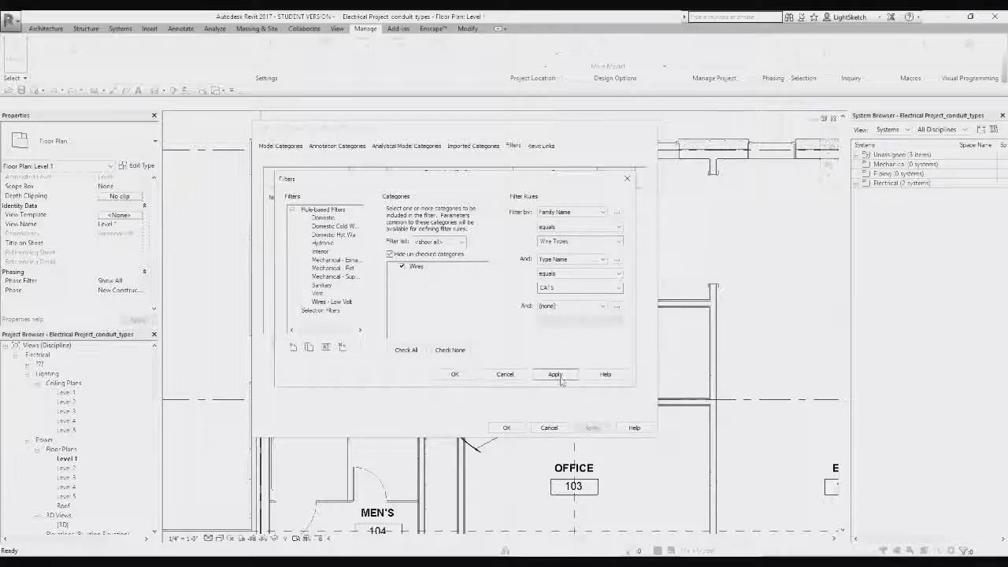
left_click(455, 374)
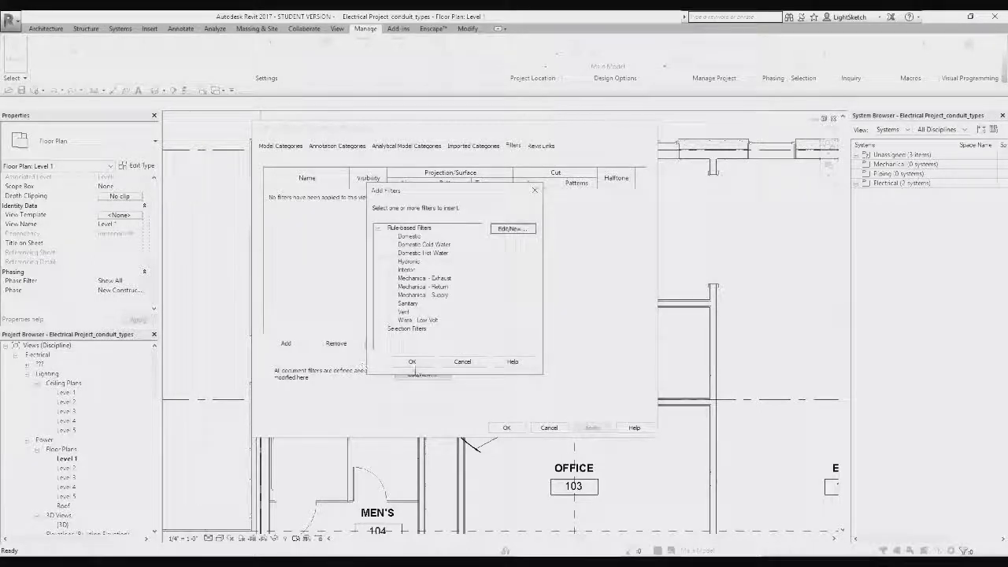
Add the Wires - Low Volt filter to the Level 1 view and override its projection line pattern with Hidden 1/8".
left_click(425, 320)
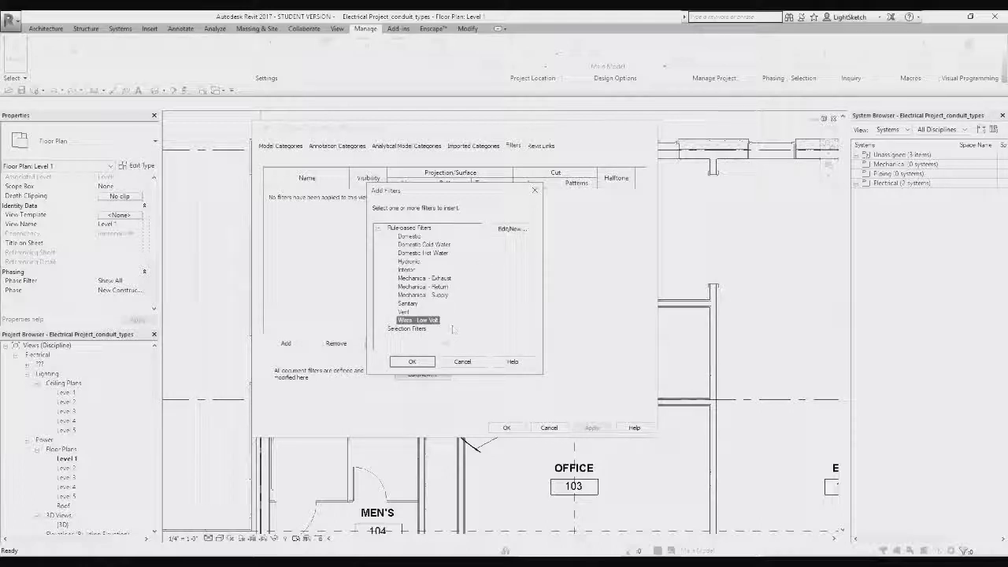
left_click(422, 362)
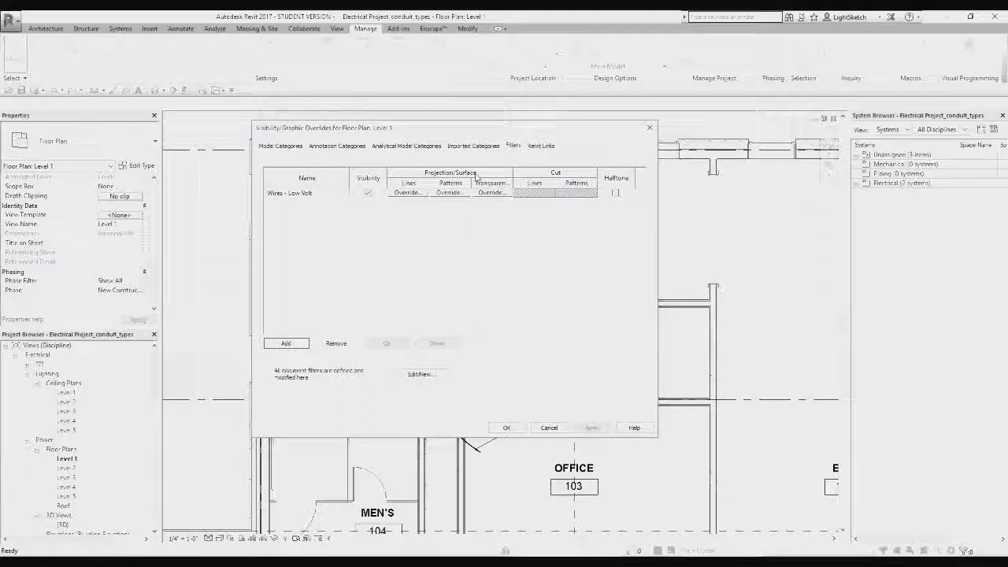
left_click(415, 193)
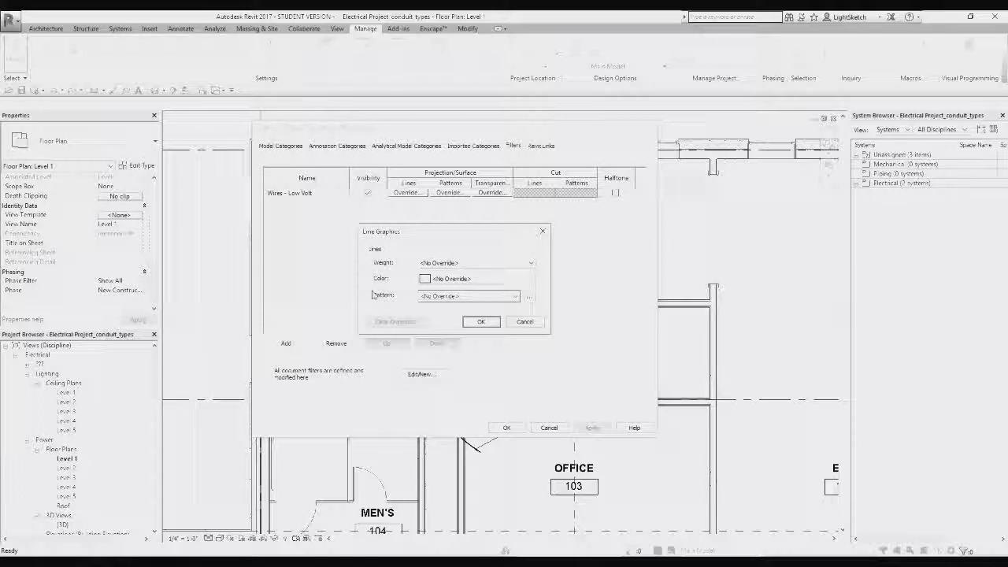
left_click(468, 296)
scroll(473, 206, "down", 2)
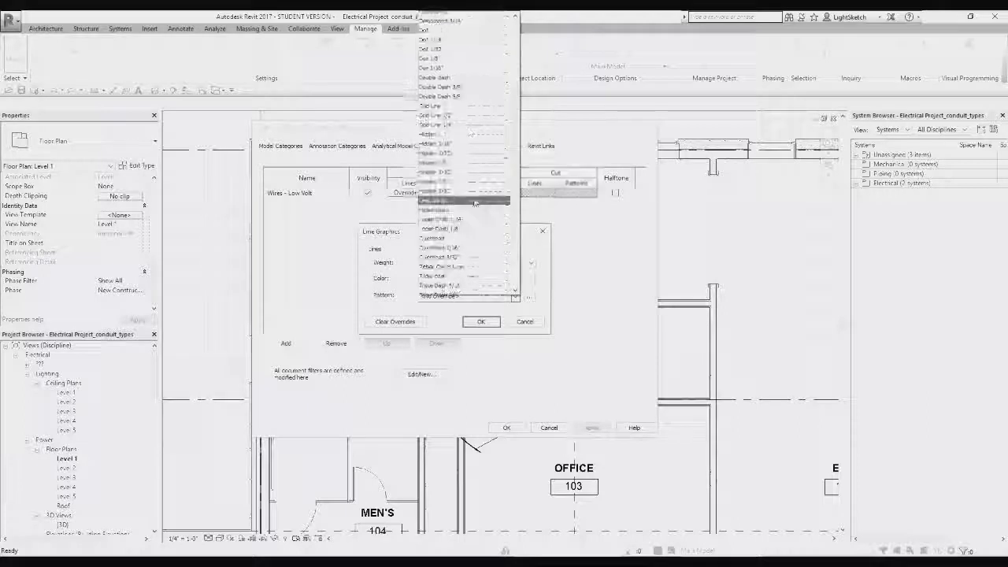
scroll(474, 204, "up", 3)
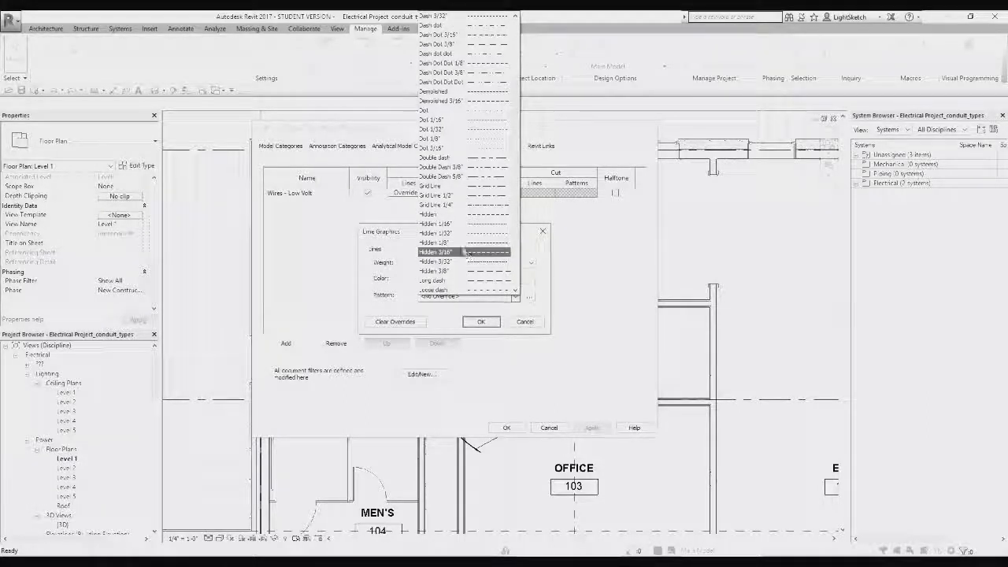
left_click(460, 242)
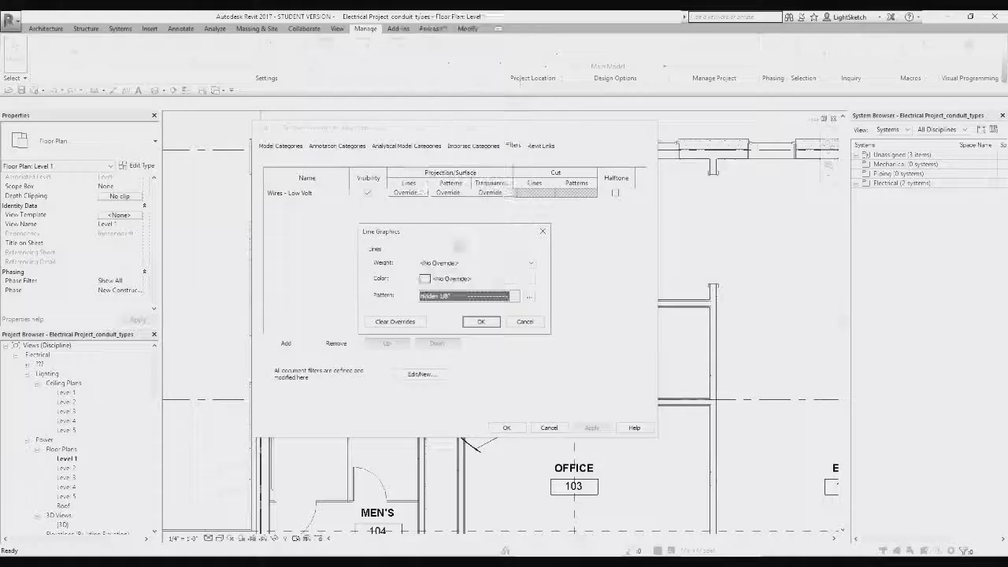
left_click(483, 322)
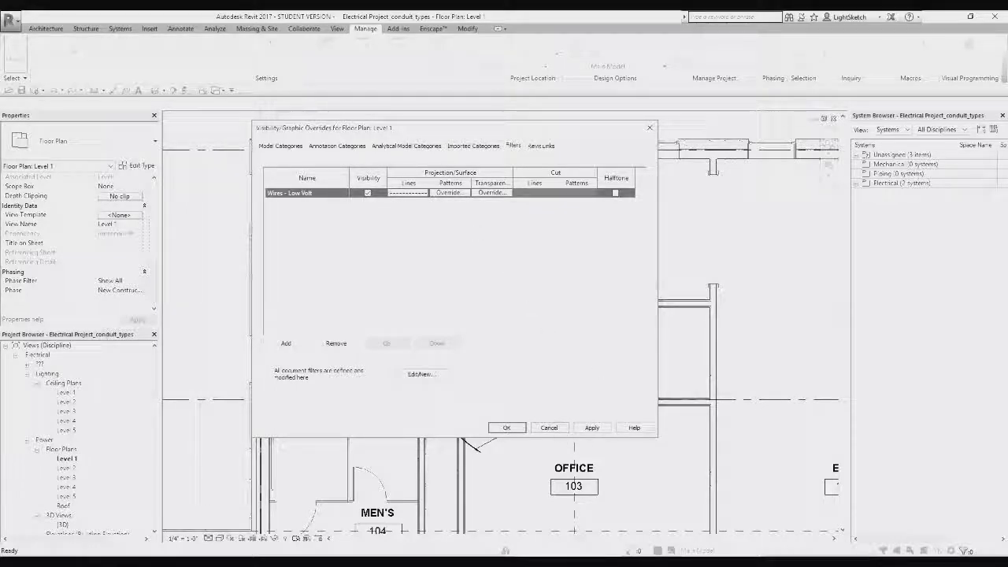
left_click(590, 428)
left_click(507, 427)
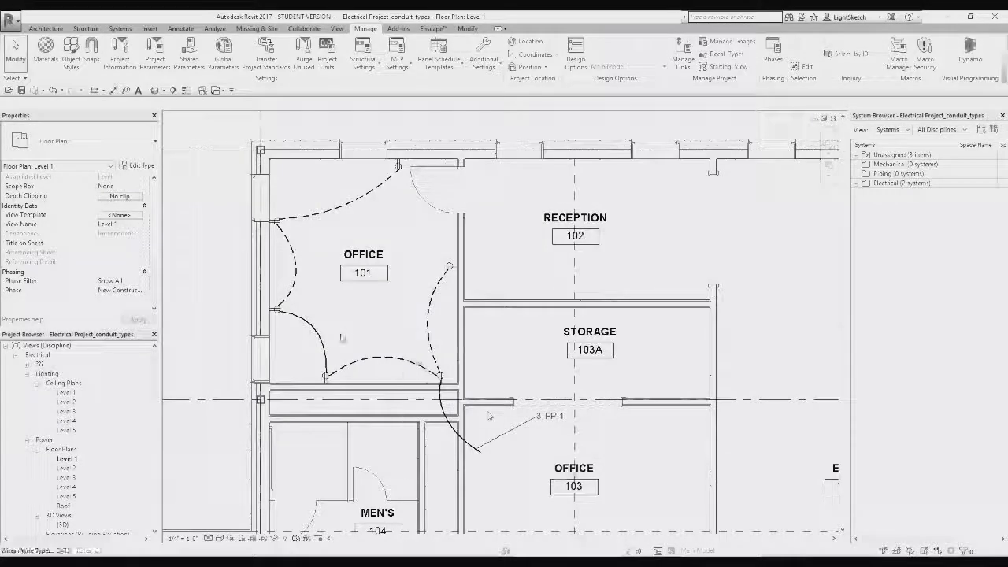
Examine how the wires in Office 101 display with the filter's line override, and view the whole Level 1 plan.
scroll(341, 337, "down", 3)
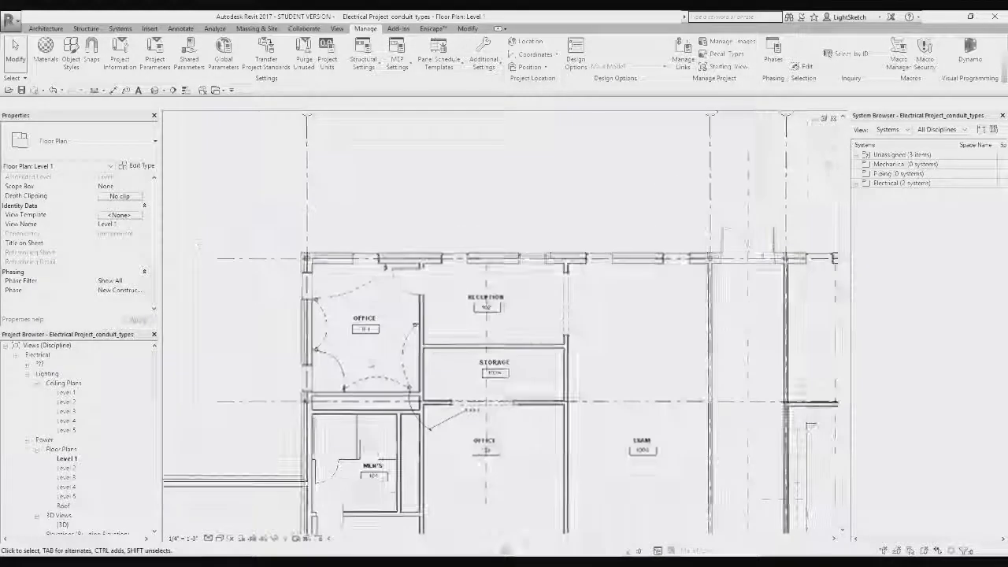
scroll(344, 362, "up", 5)
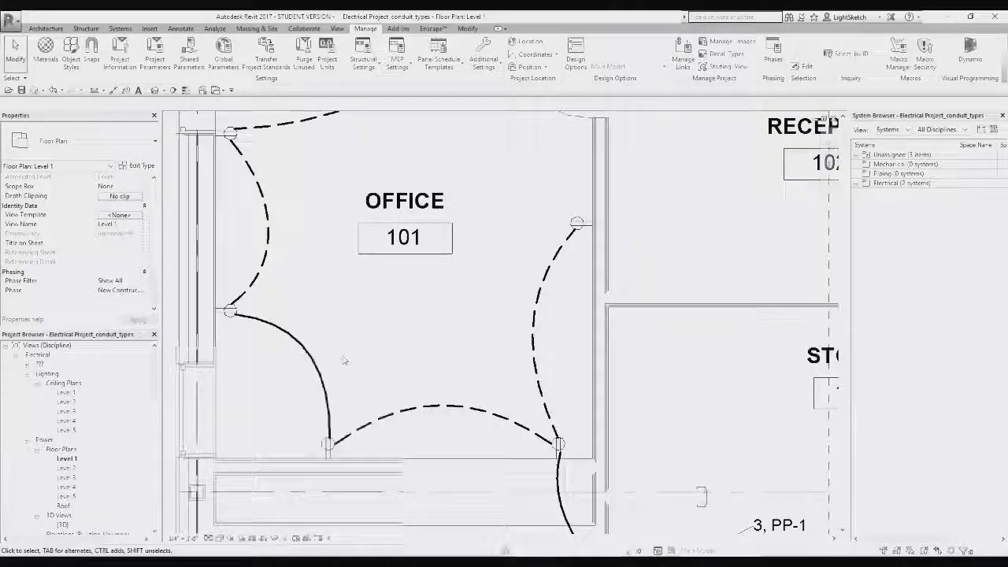
scroll(343, 357, "up", 3)
middle_click_drag(343, 357, 458, 325)
scroll(455, 322, "down", 3)
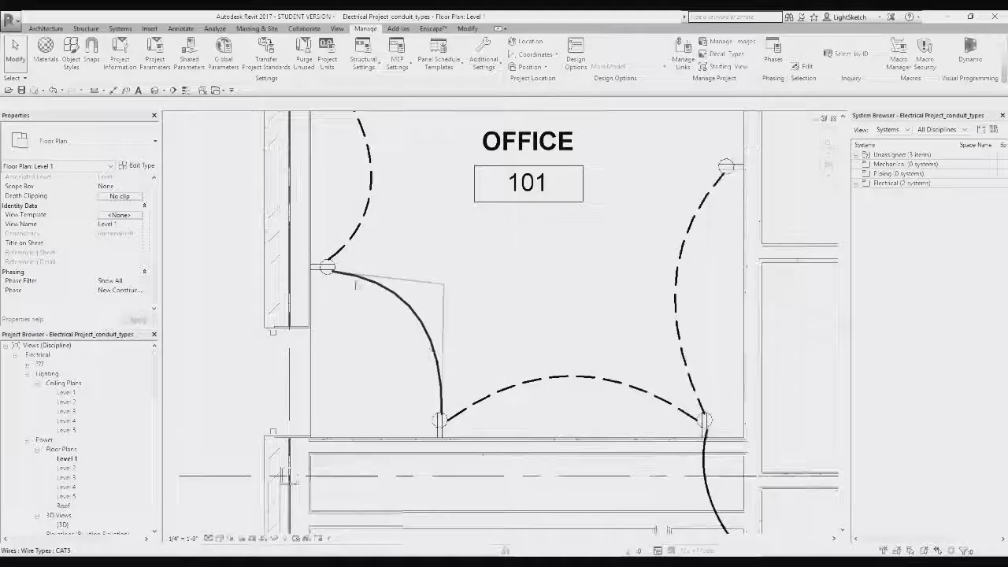
scroll(360, 343, "down", 3)
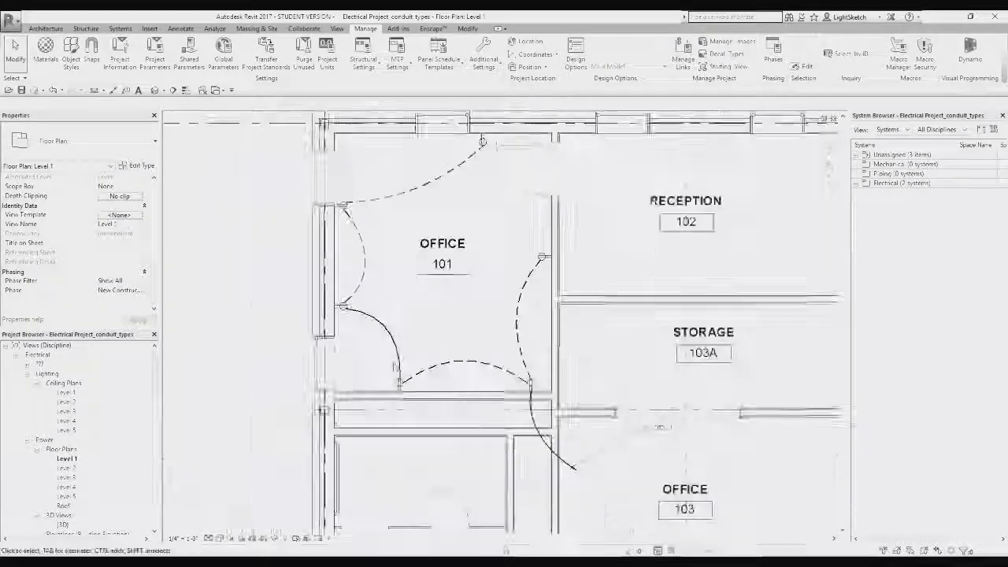
scroll(395, 366, "down", 1)
middle_click_drag(398, 318, 380, 355)
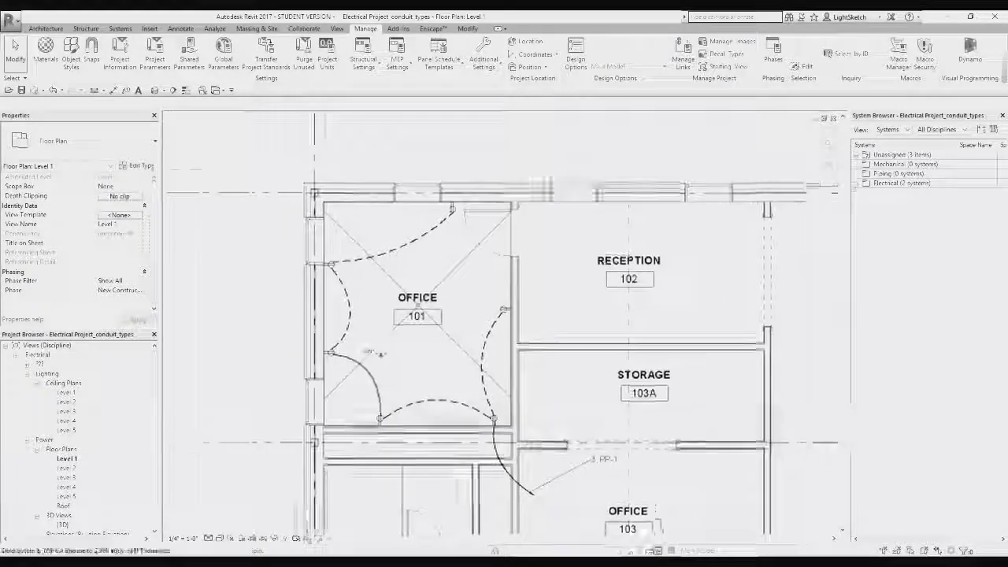
scroll(380, 354, "down", 5)
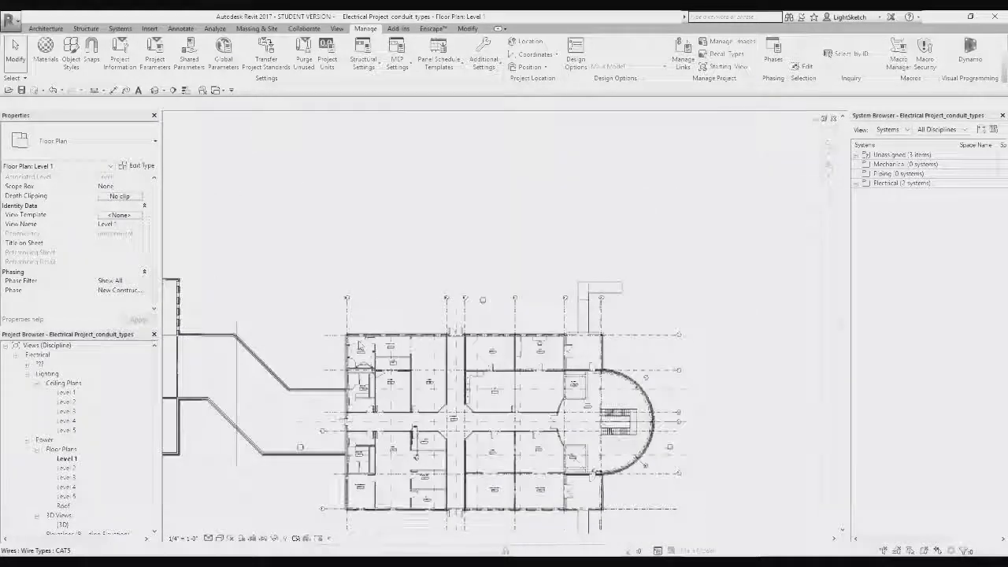
Examine the wires around Office 101 up close in the Level 1 power plan, including those along the lower wall.
scroll(366, 355, "up", 6)
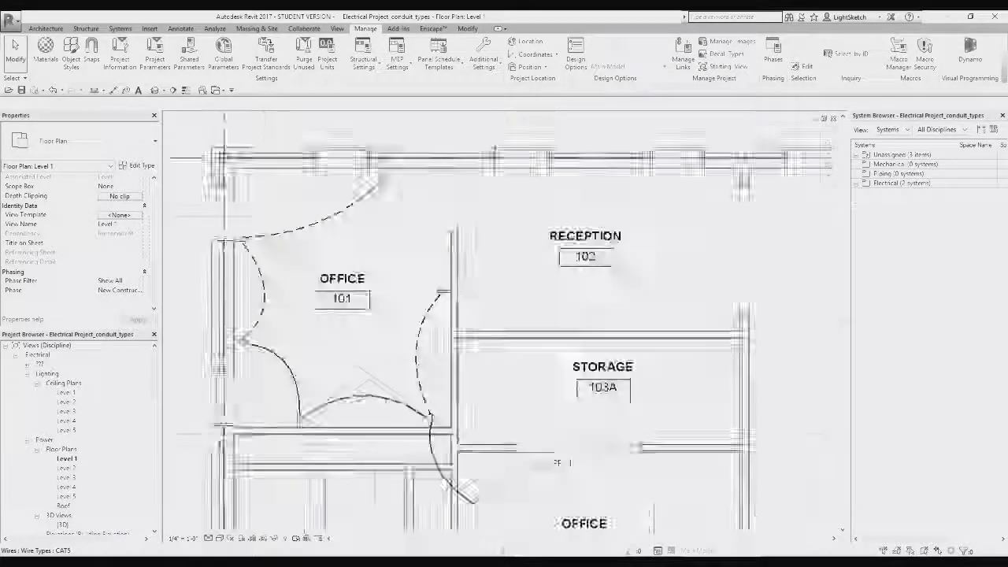
scroll(399, 376, "up", 2)
middle_click_drag(399, 376, 412, 328)
scroll(398, 349, "down", 1)
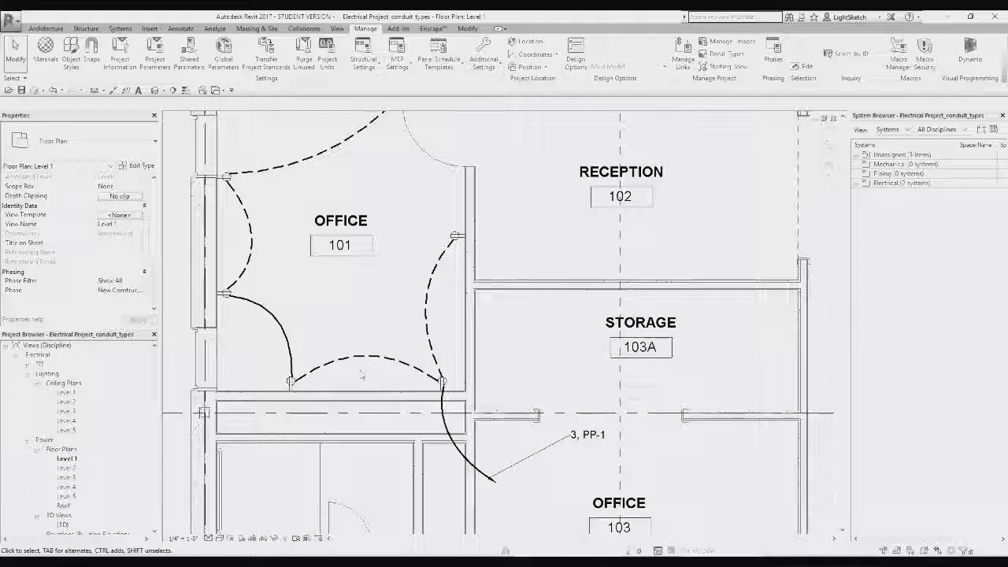
scroll(372, 369, "down", 1)
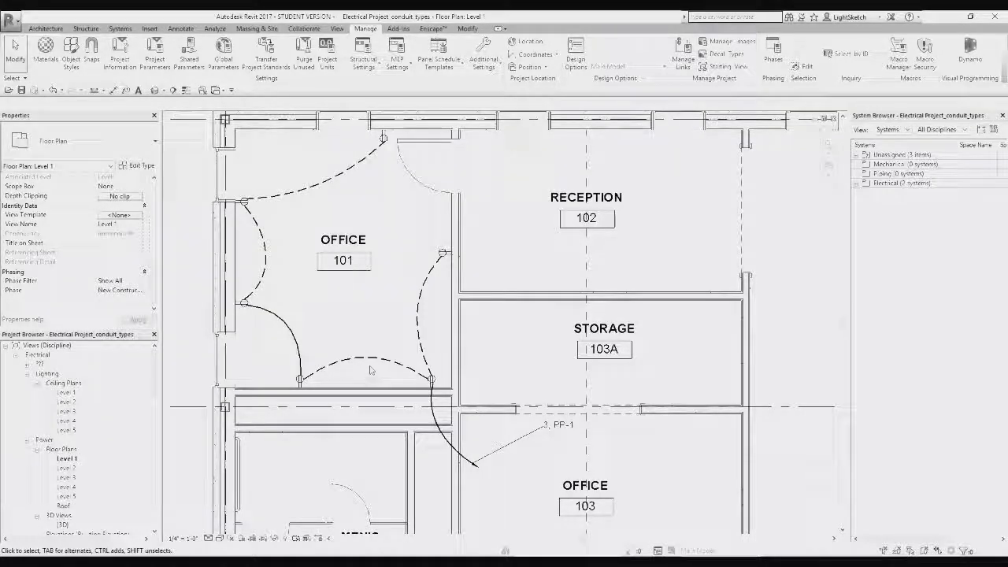
scroll(362, 374, "down", 2)
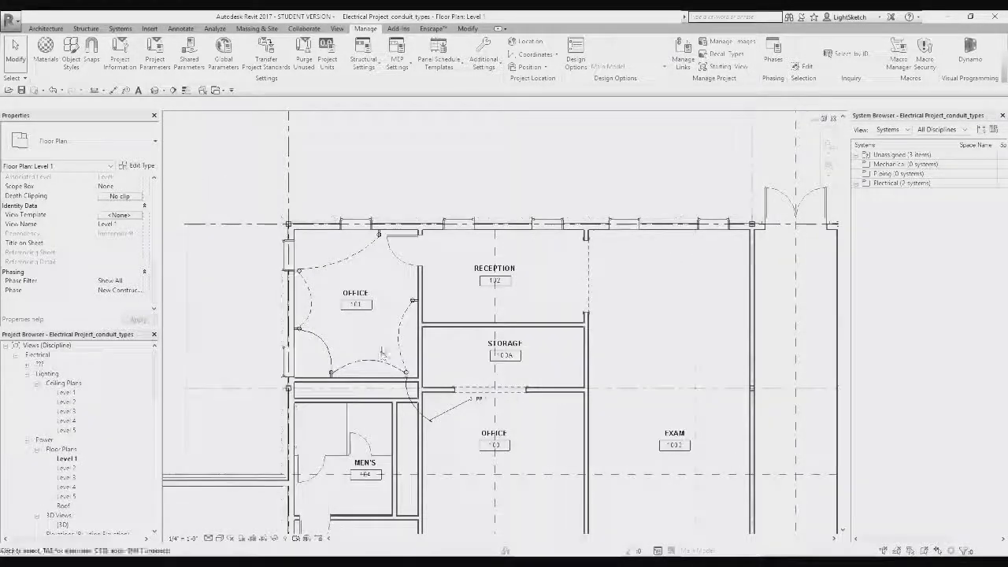
key("ctrl+Tab")
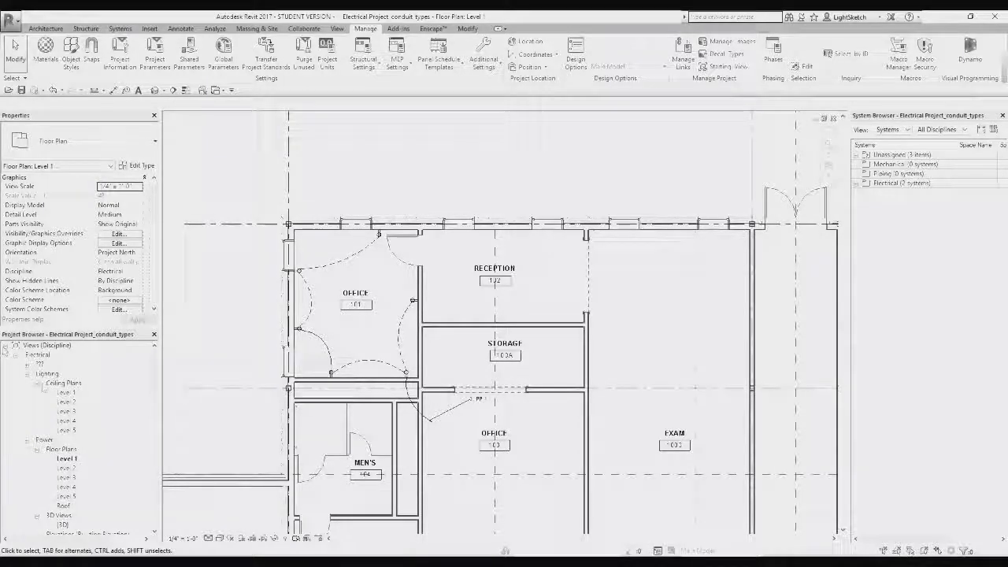
Open the Level 1 lighting ceiling plan and assign the CAT5 wire type to the arc wire between Office 101's two rectangular light fixtures.
double_click(67, 392)
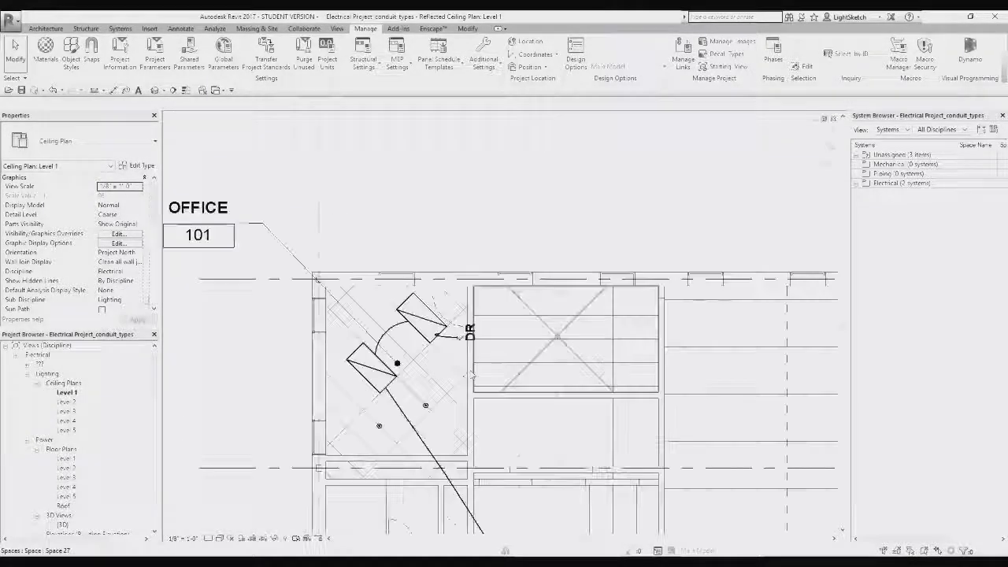
scroll(424, 353, "up", 2)
middle_click_drag(424, 354, 329, 442)
scroll(322, 399, "down", 2)
scroll(331, 425, "up", 3)
scroll(325, 429, "down", 1)
scroll(319, 399, "down", 1)
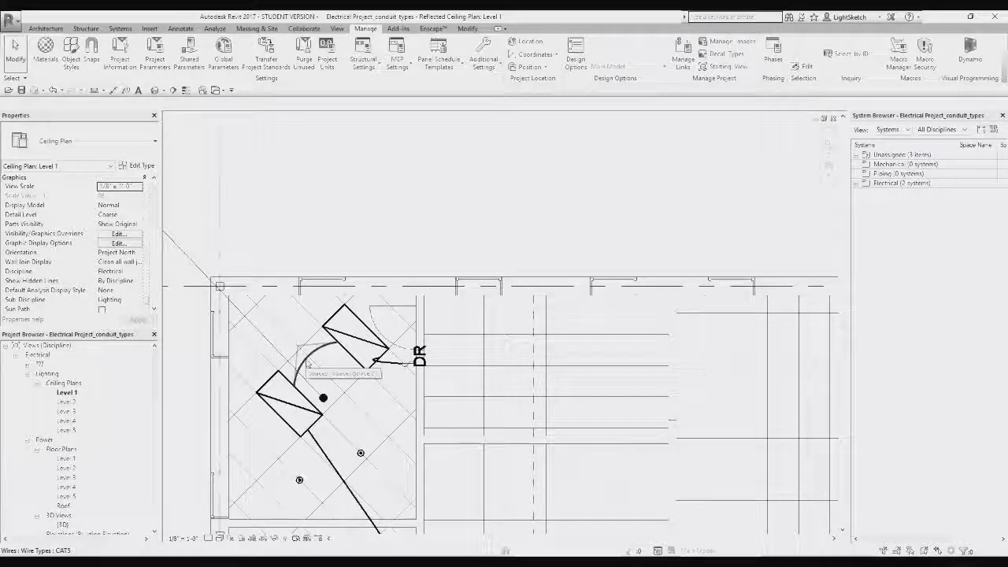
left_click(307, 363)
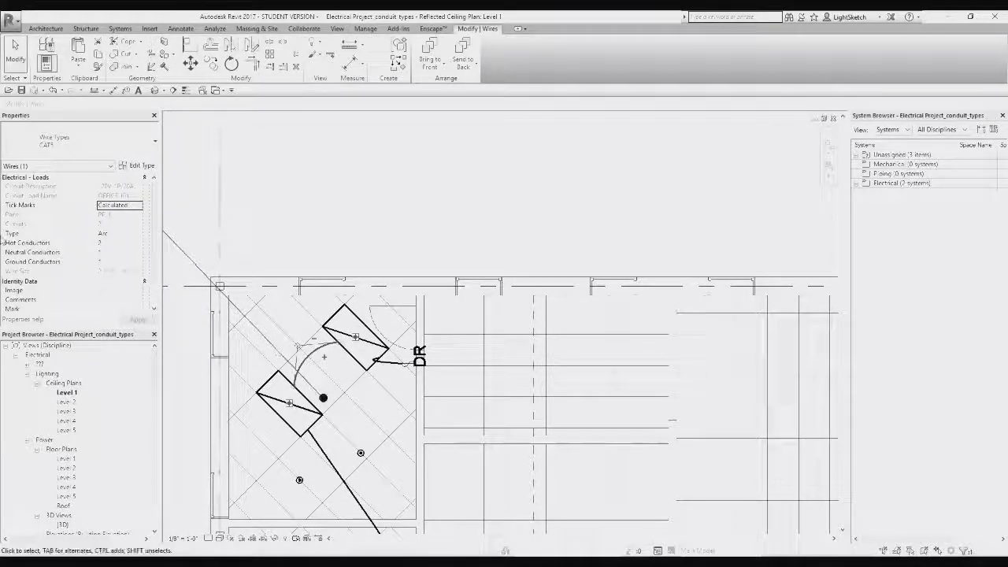
left_click(107, 153)
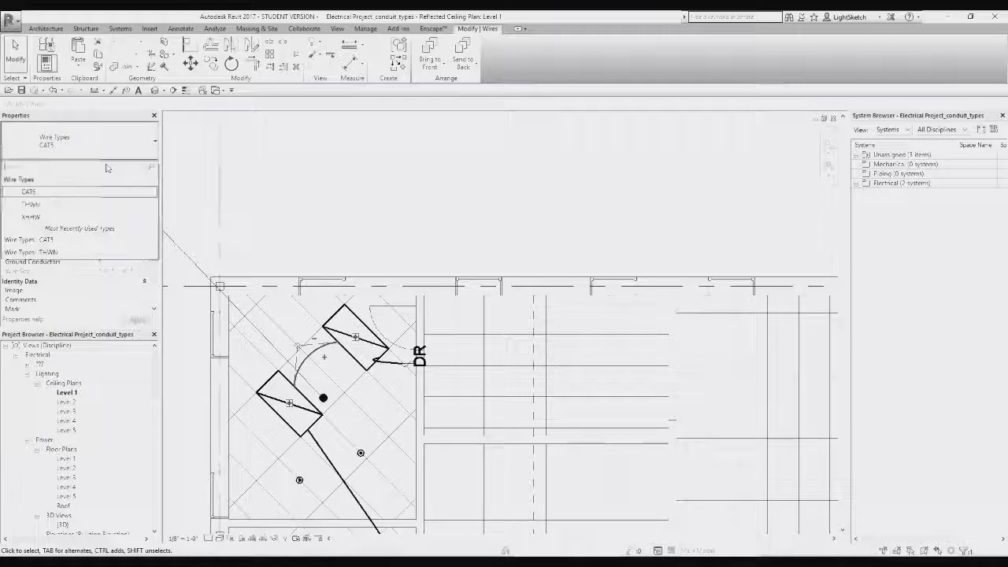
left_click(78, 194)
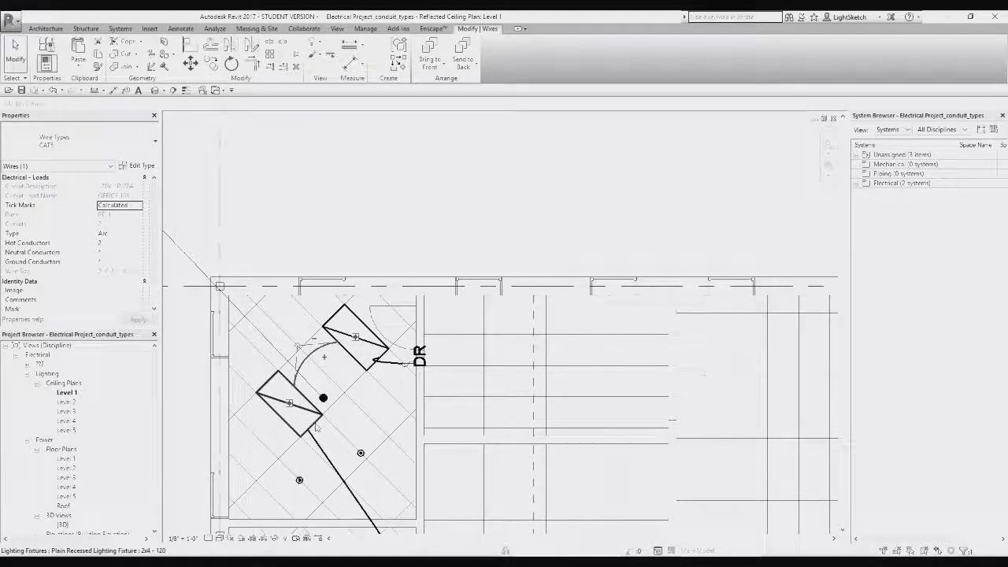
left_click(345, 410)
Add the Wires - Low Volt filter to the Level 1 reflected ceiling plan's visibility/graphic overrides.
scroll(375, 434, "up", 3)
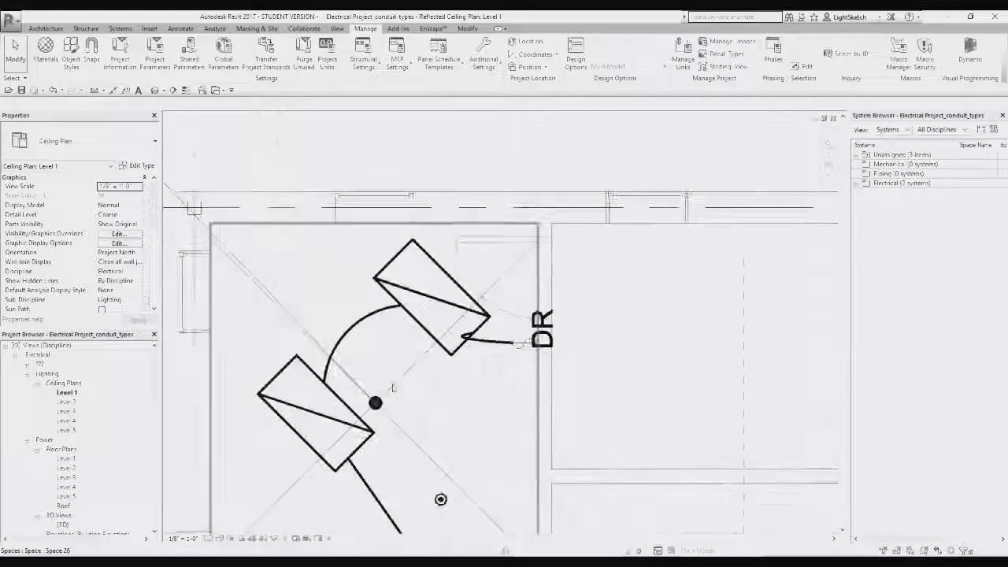
key("v")
key("g")
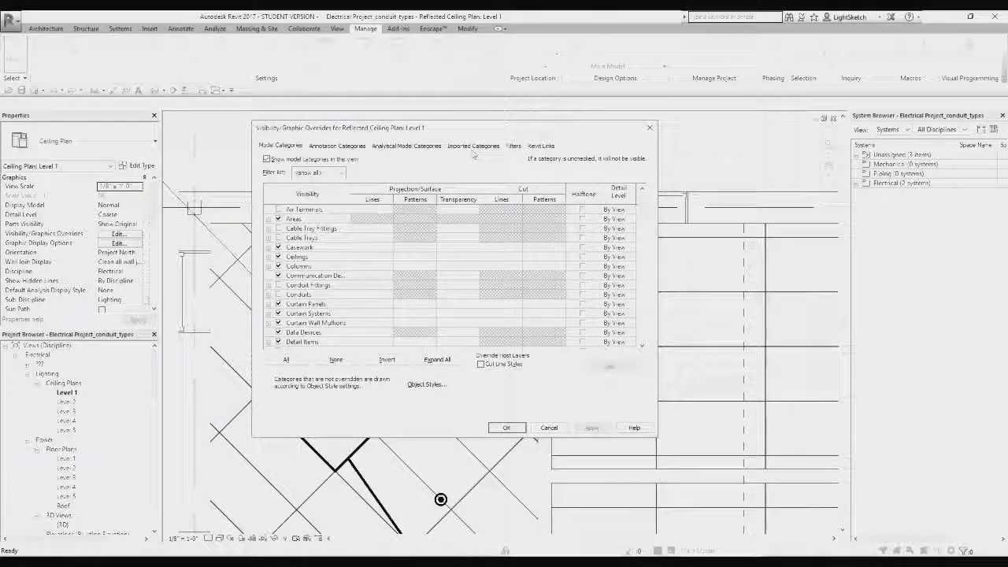
left_click(512, 146)
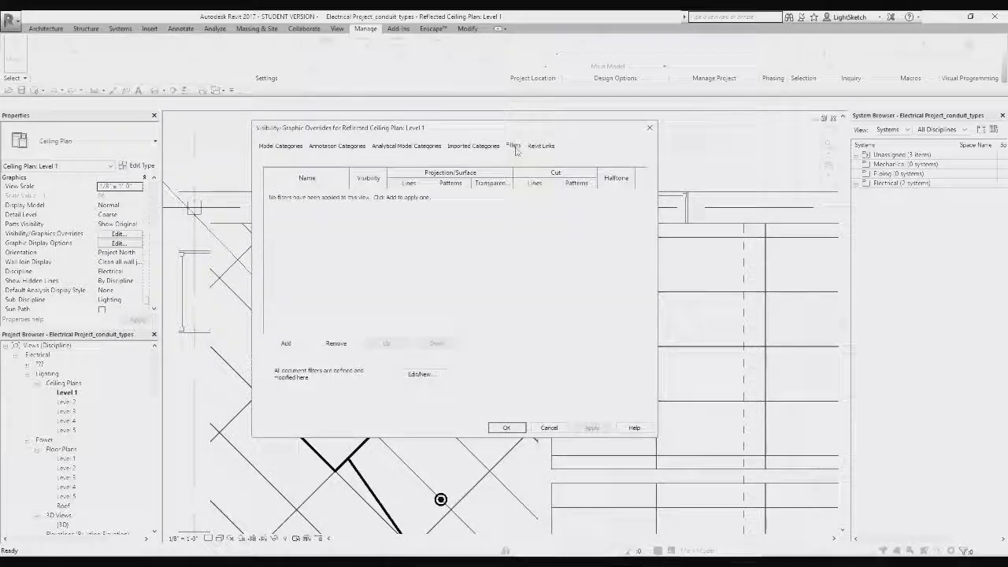
left_click(285, 343)
left_click(417, 320)
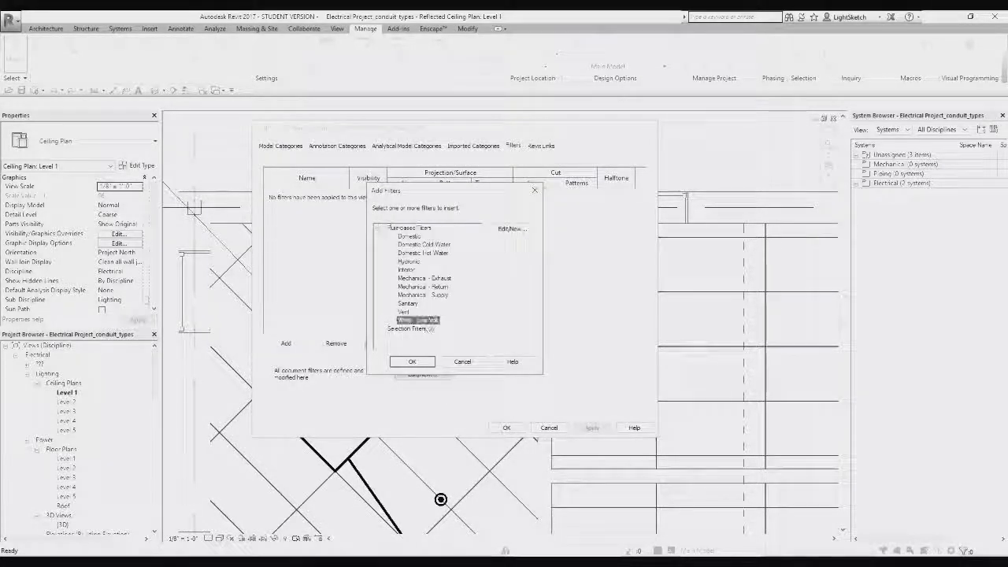
left_click(412, 361)
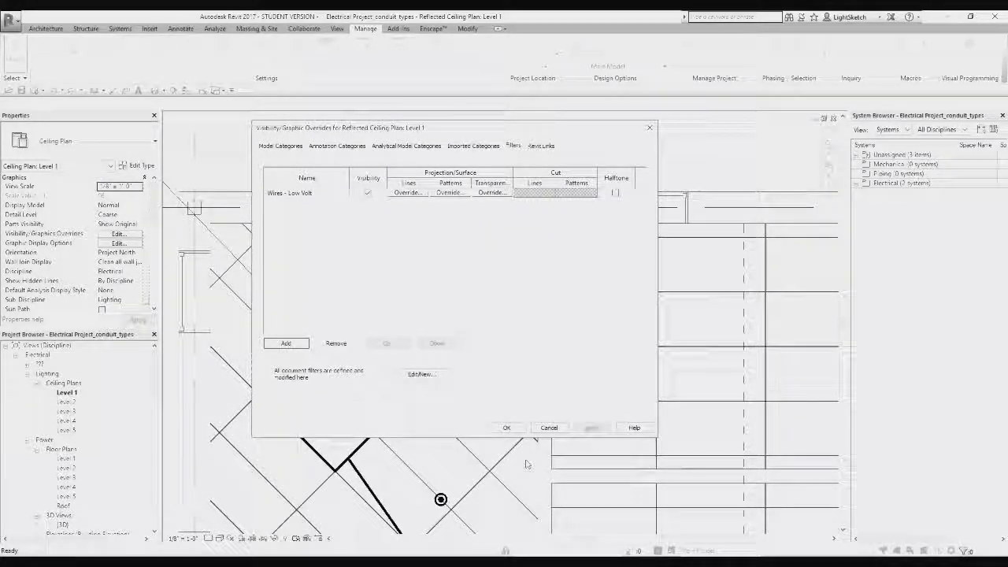
left_click(506, 427)
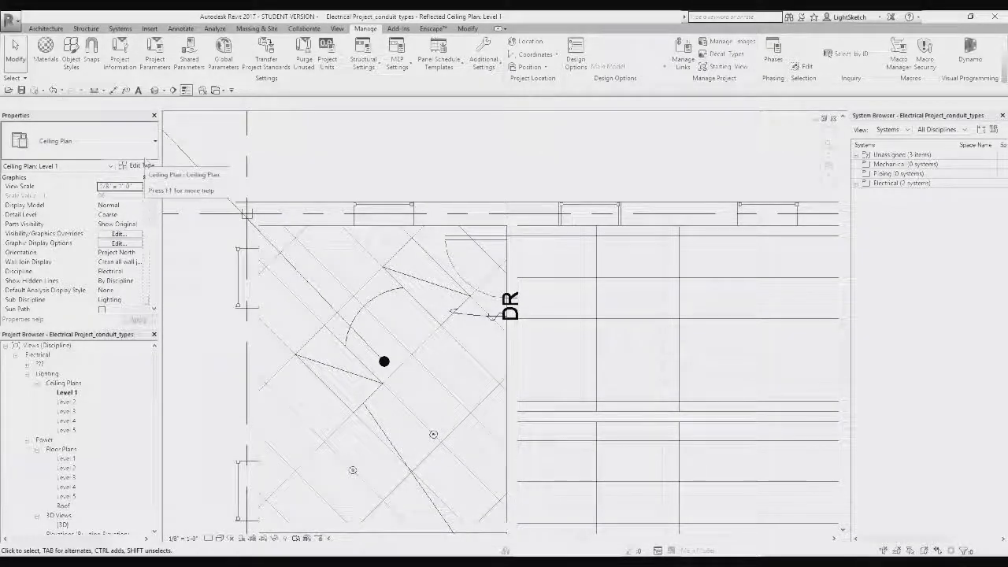
Override the Wires - Low Volt filter's projection line pattern with Hidden 1/8" in the Level 1 ceiling plan, and check the wire's display.
left_click(119, 234)
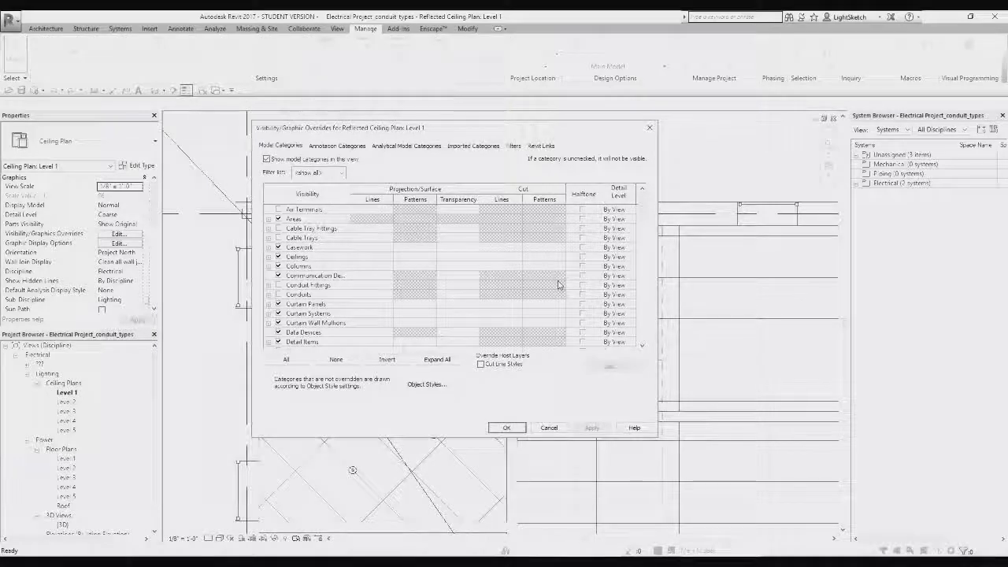
left_click(514, 146)
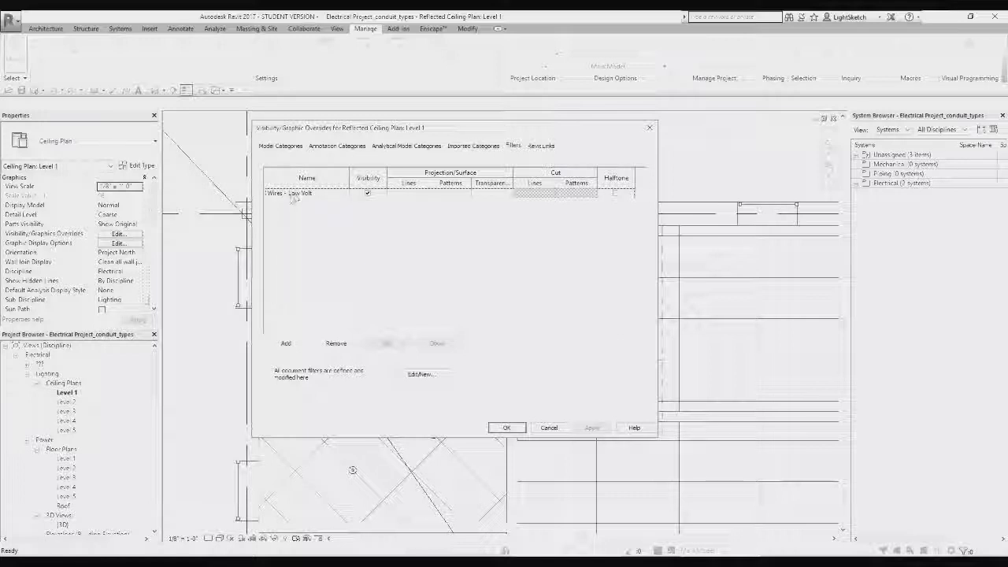
left_click(416, 192)
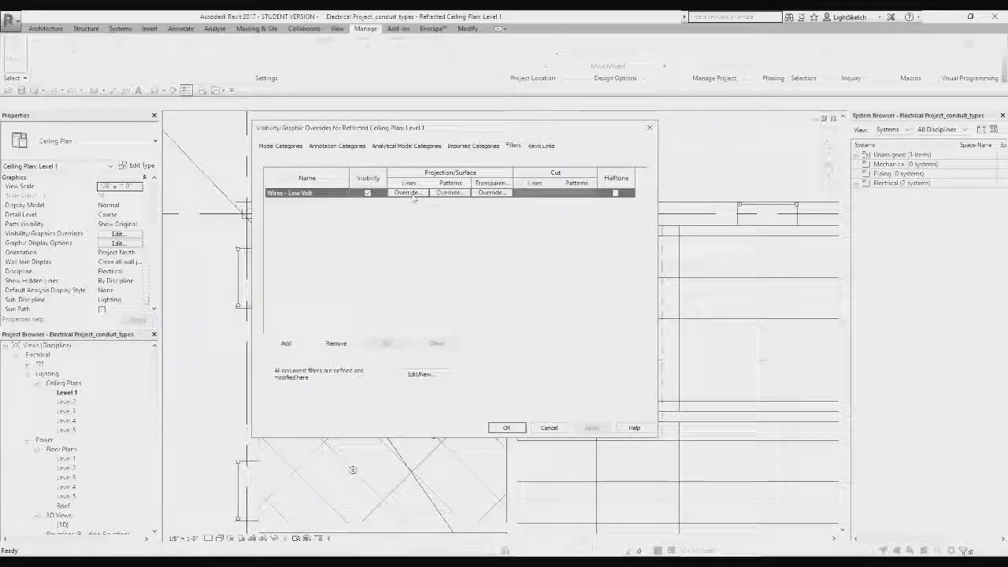
left_click(408, 193)
left_click(469, 296)
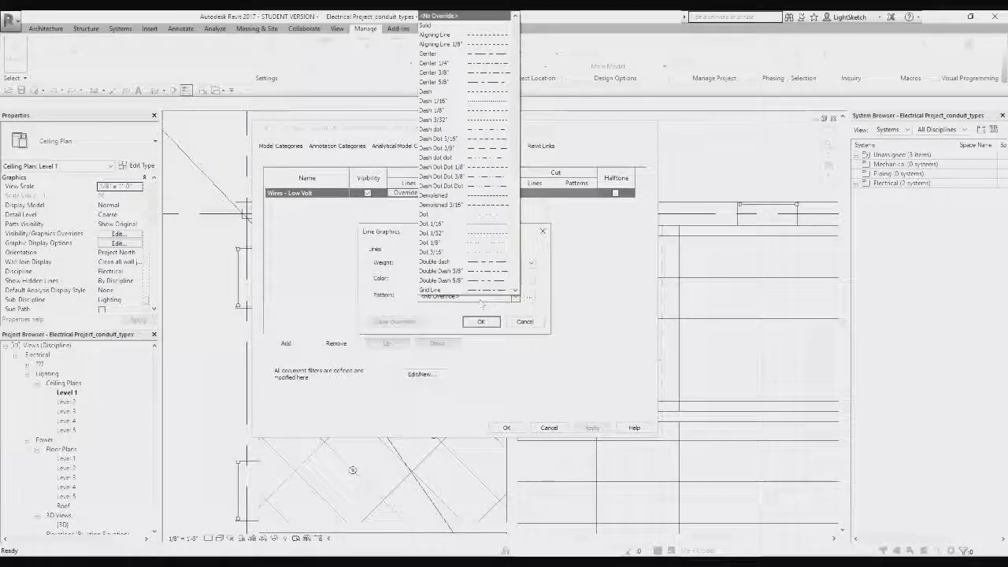
scroll(477, 280, "down", 3)
scroll(477, 281, "down", 1)
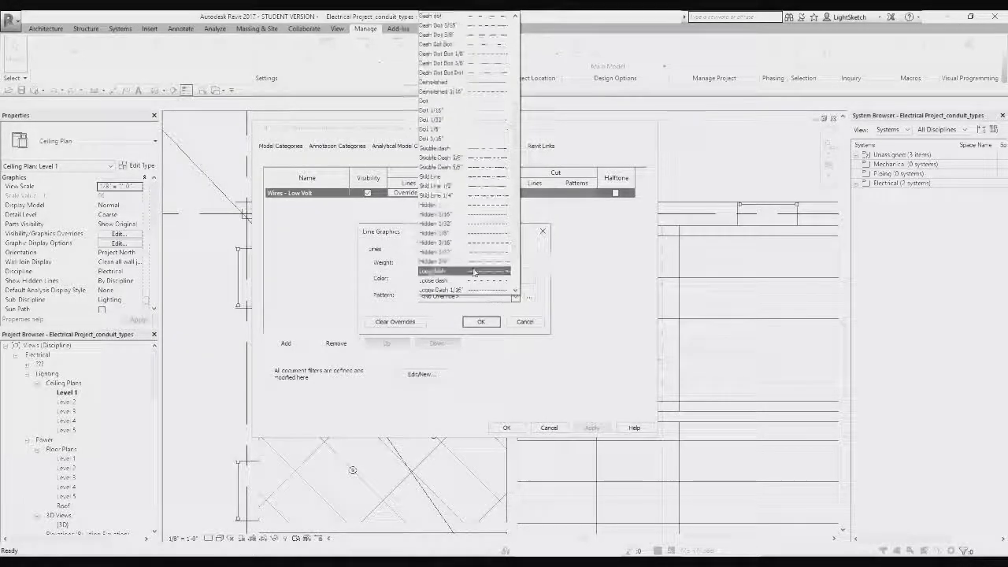
scroll(474, 260, "up", 2)
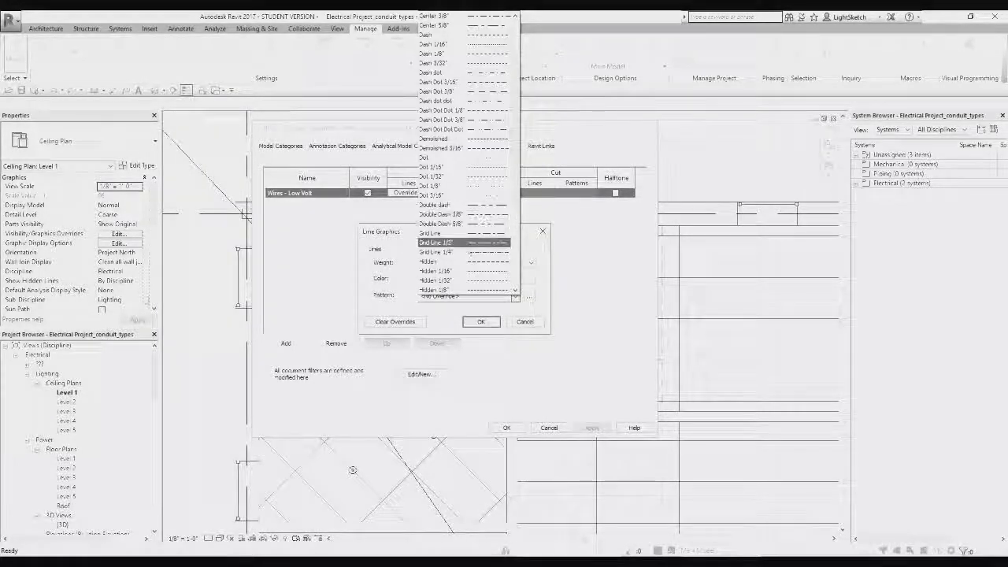
scroll(456, 271, "down", 1)
left_click(456, 253)
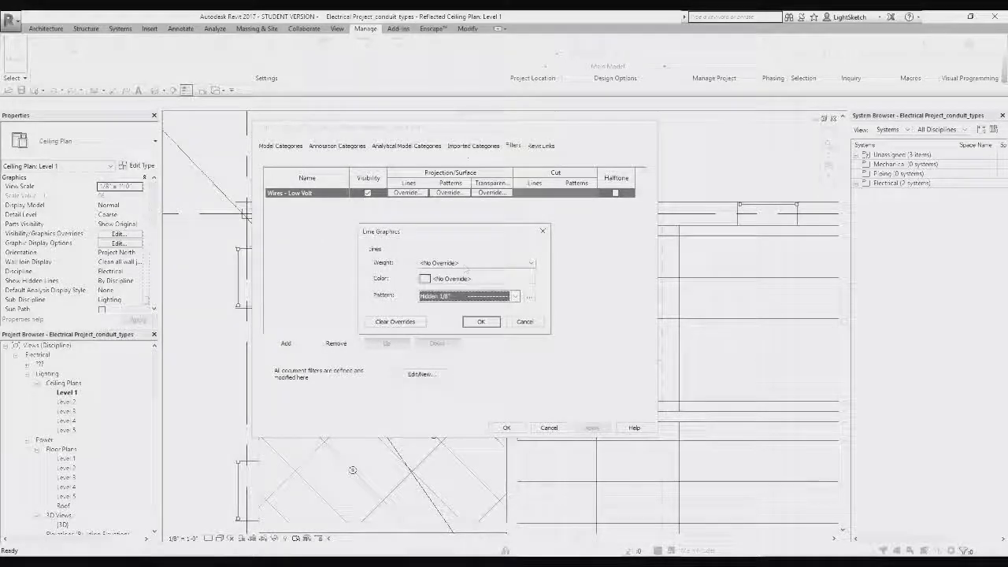
left_click(483, 322)
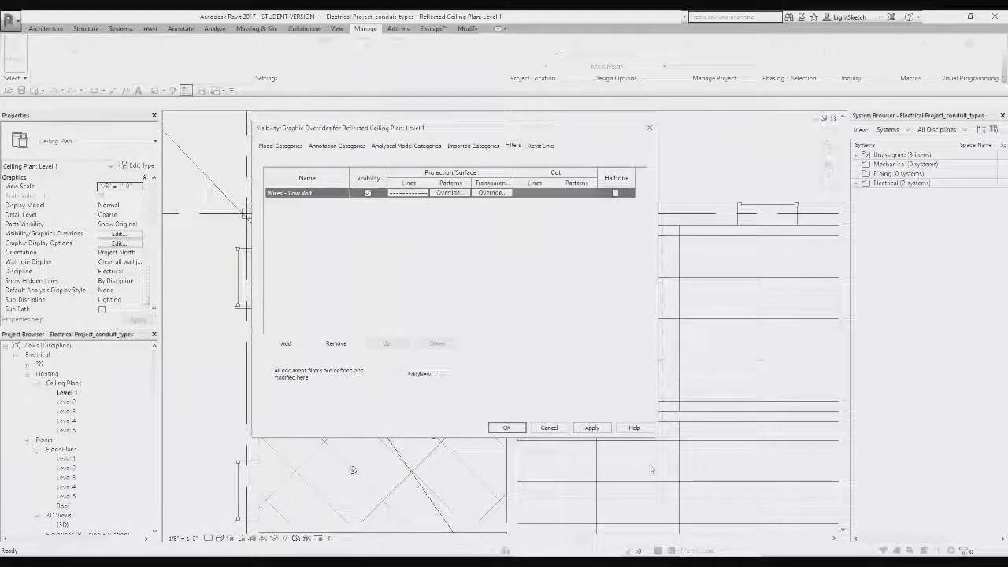
left_click(591, 427)
left_click(503, 428)
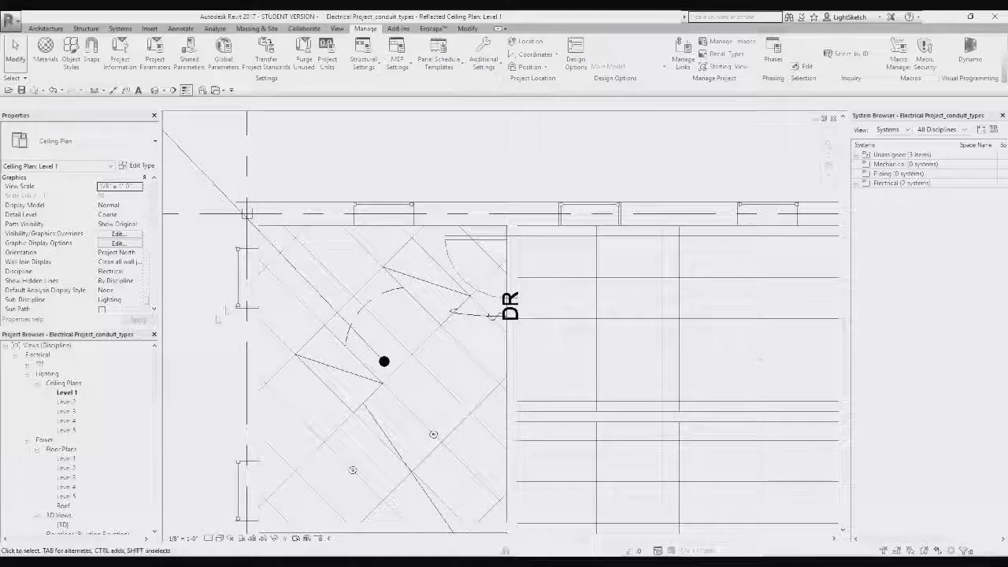
scroll(331, 349, "down", 3)
scroll(292, 330, "up", 5)
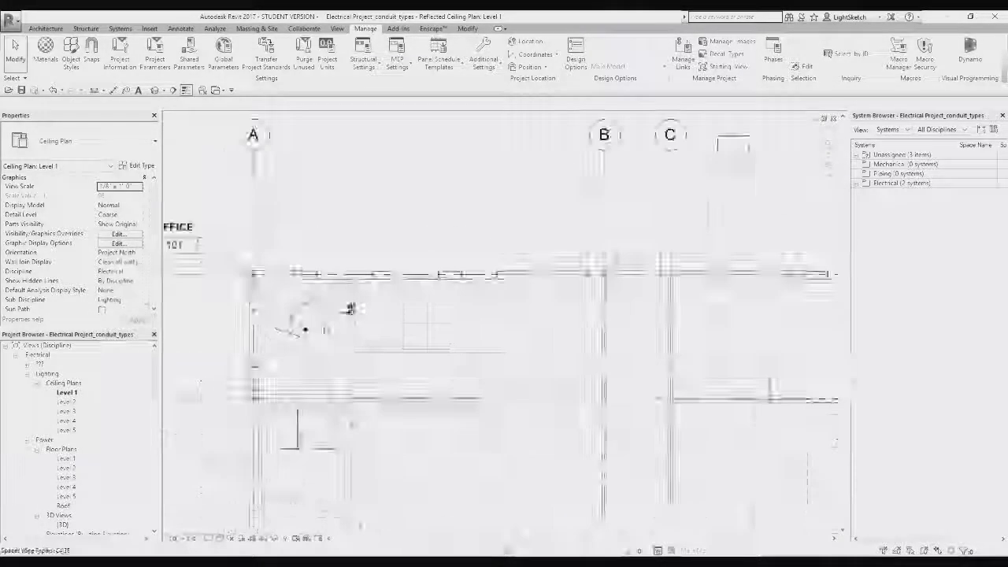